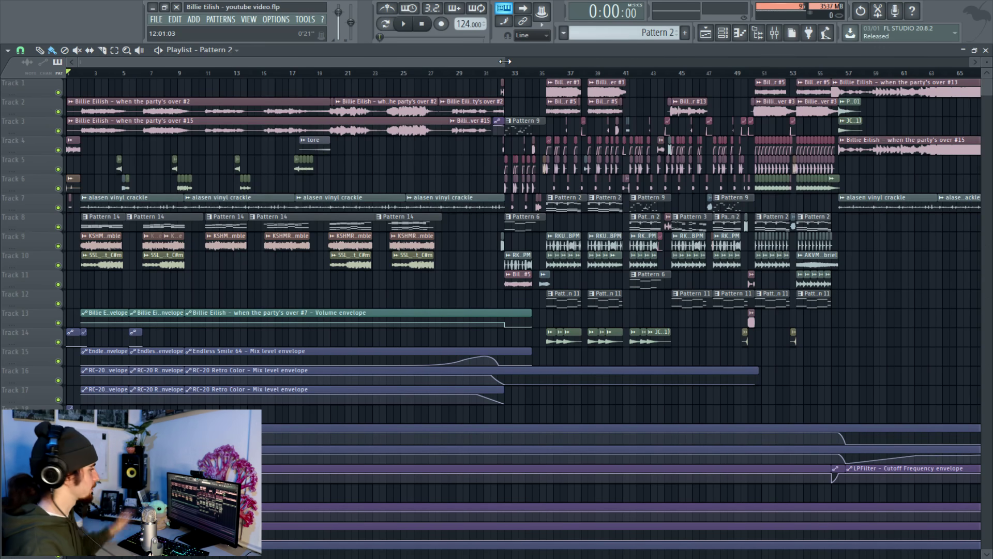
- Mute Tracks 2 and 3, which hold the Billie Eilish vocal clips in the intro
drag(505, 61, 339, 80)
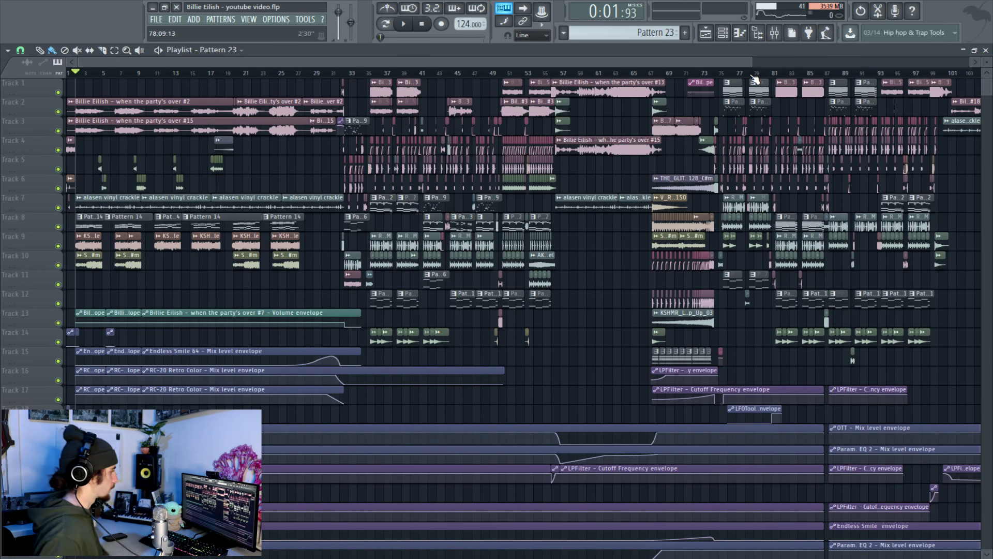
drag(750, 62, 227, 96)
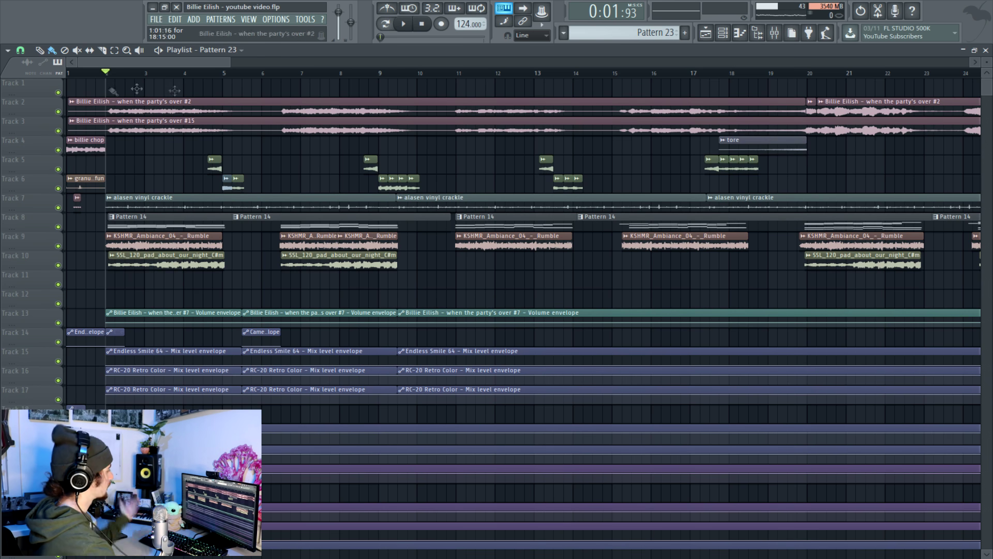
click(57, 112)
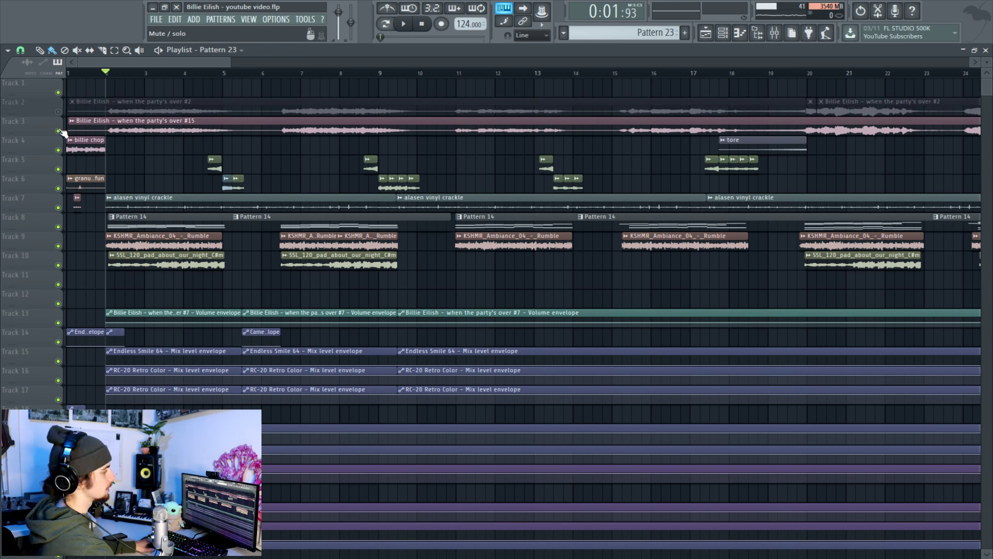
click(58, 130)
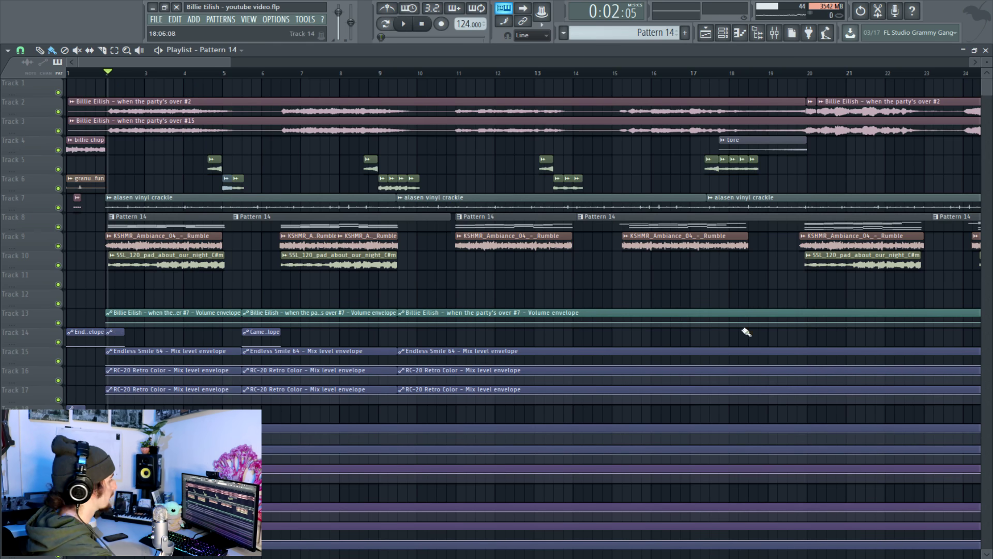
- Open the Serum #5 notes of Pattern 14 in the piano roll and look through the note phrases across its bars
double_click(547, 224)
drag(195, 64, 89, 64)
drag(198, 64, 956, 159)
scroll(823, 286, down, 9)
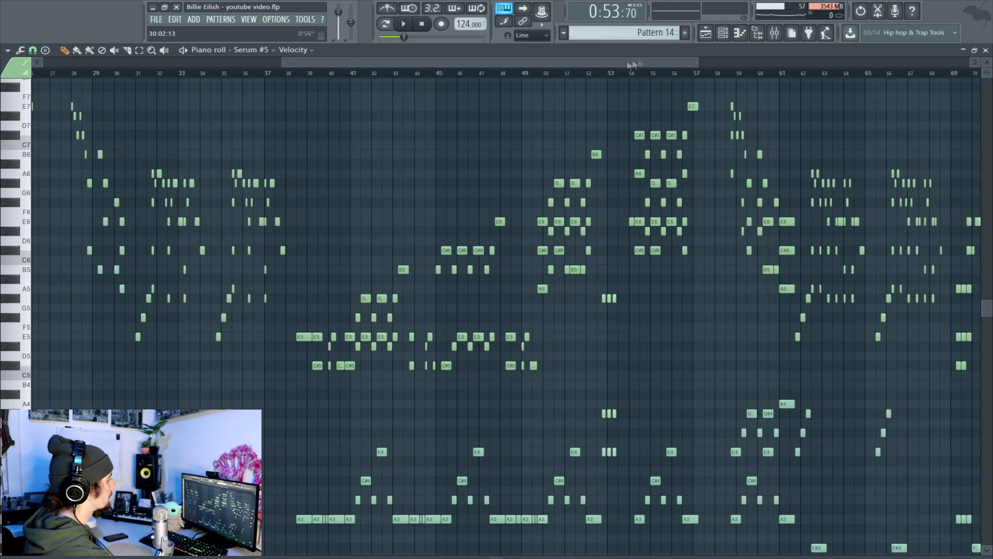
drag(713, 76, 418, 91)
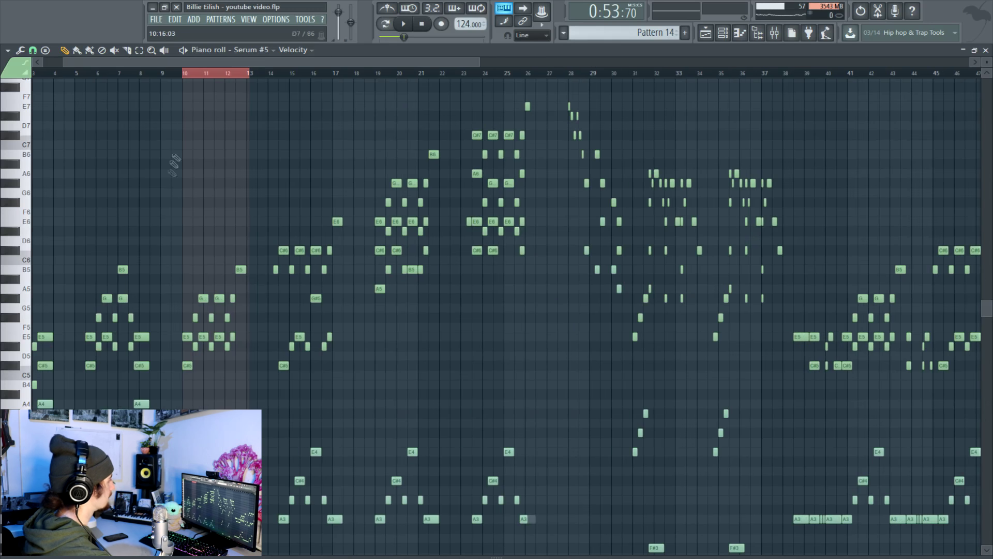
drag(569, 82, 787, 86)
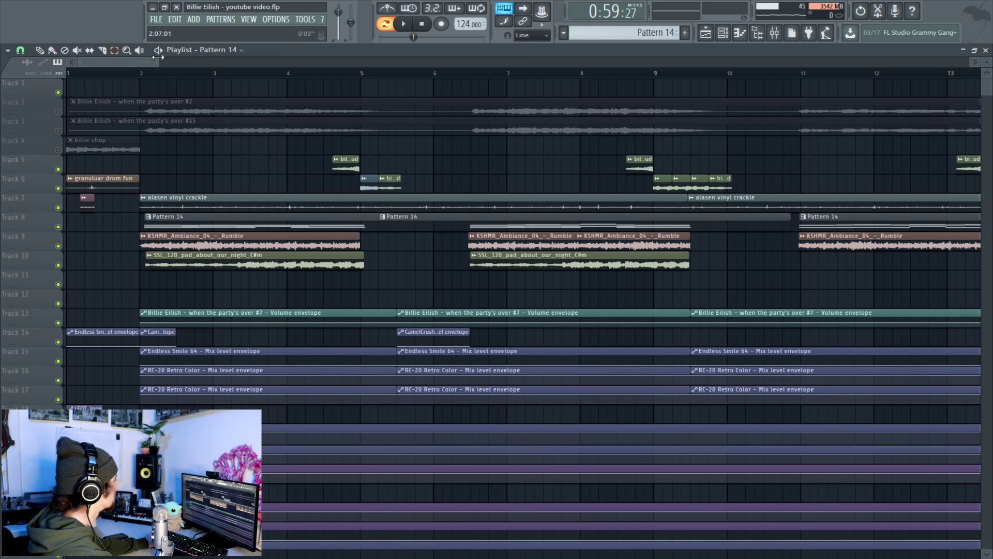
- Select the billie loud clips on Tracks 5 and 6 and play the intro from their positions
drag(158, 57, 206, 58)
drag(222, 160, 907, 179)
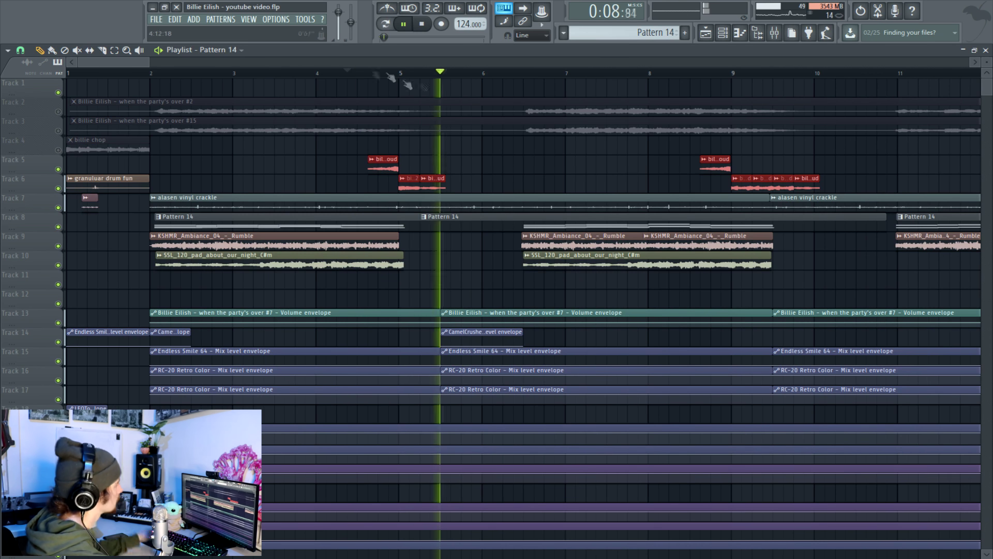
click(688, 75)
drag(152, 66, 198, 54)
click(465, 74)
click(501, 73)
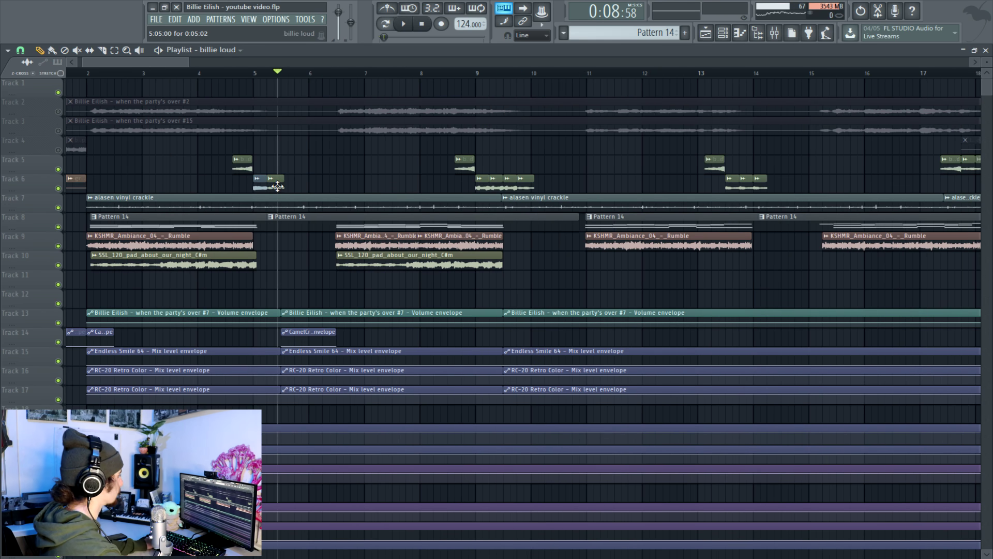
- Open the billie loud sample's mixer channel and inspect the delay and reverb sections of the Cymatics Pluto effect in slot 7
double_click(277, 187)
click(776, 35)
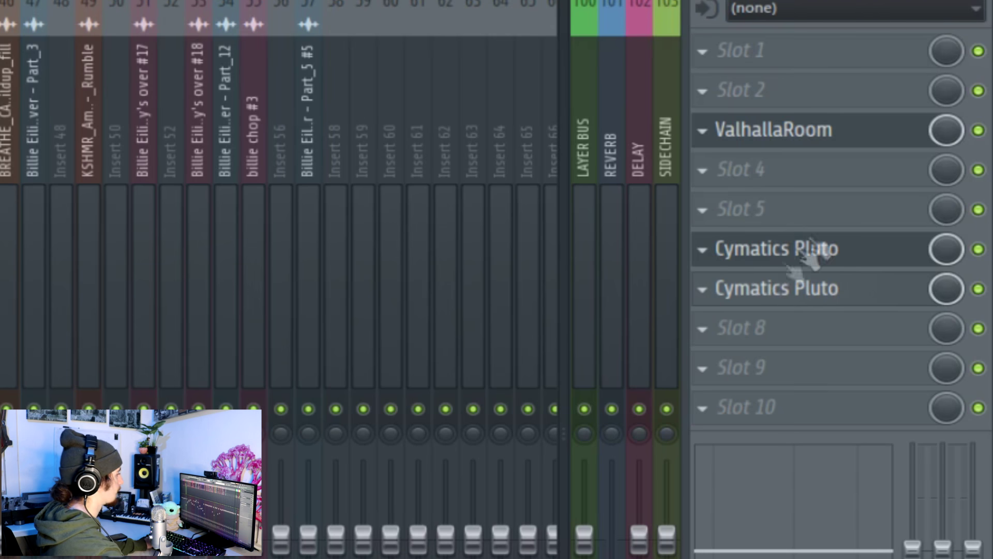
click(781, 288)
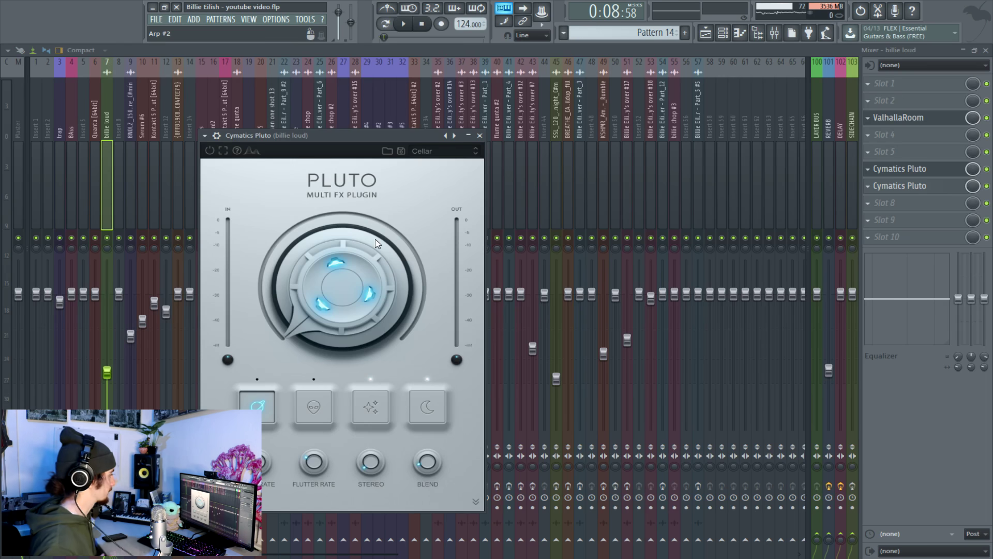
click(371, 407)
click(436, 418)
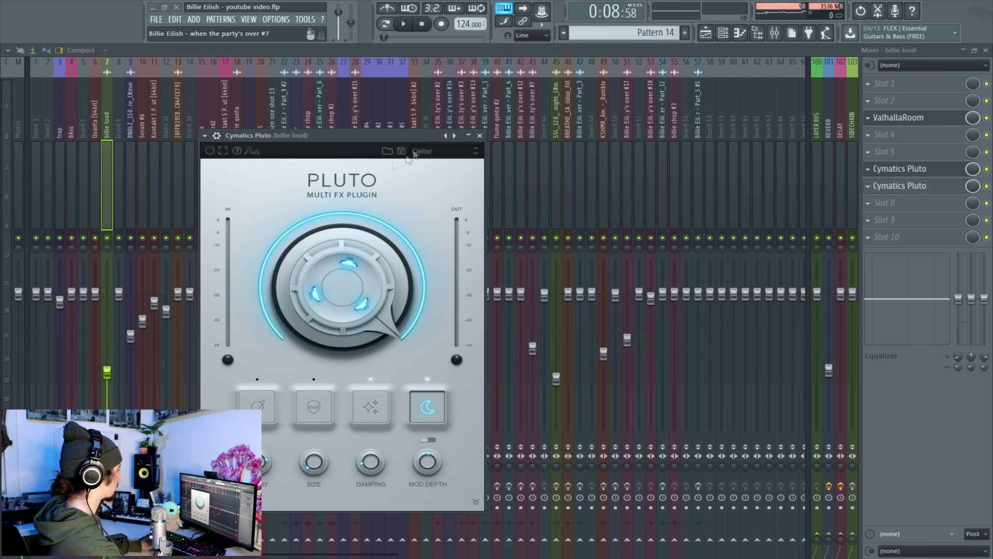
- Look through Pluto's factory reverb presets, then inspect the other Pluto instance that uses the Psych Pong preset
click(433, 155)
mouse_move(451, 175)
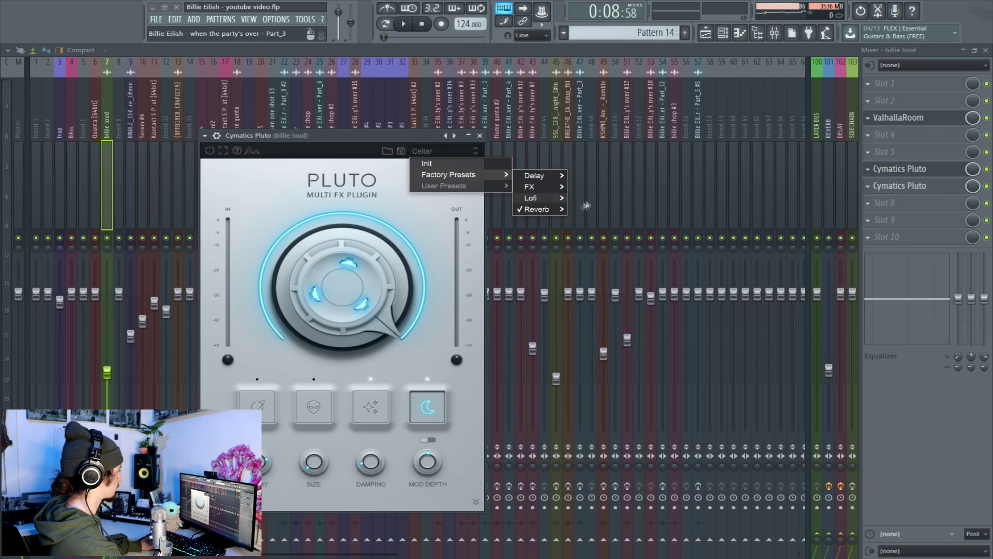
mouse_move(537, 209)
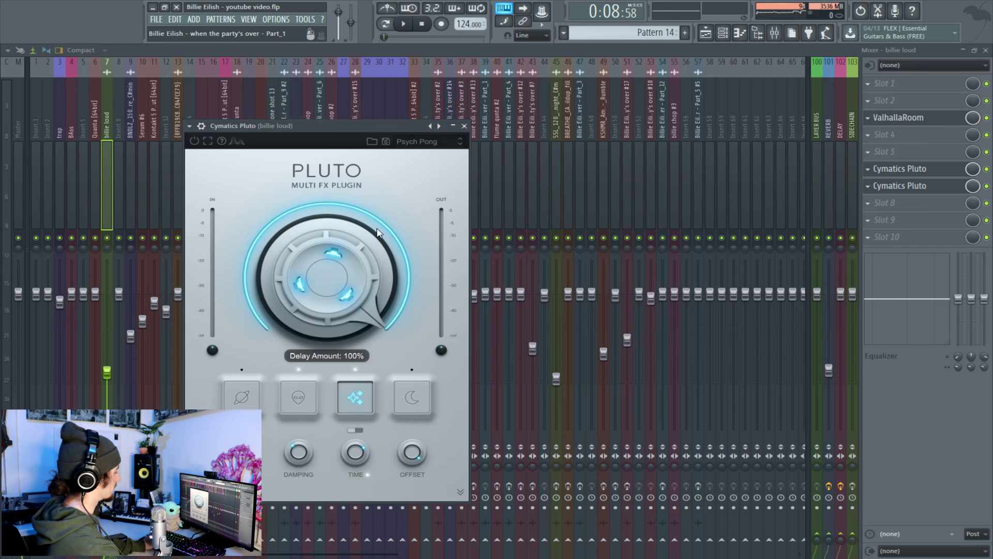
click(413, 148)
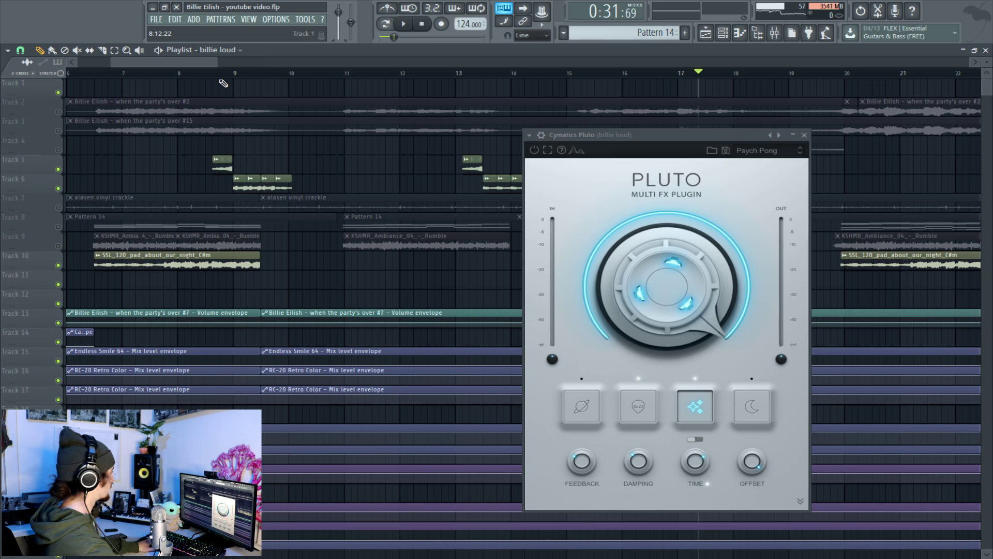
- Play the billie loud chops on Tracks 5 and 6 from bars 8, 13 and 17, then stop playback
click(216, 74)
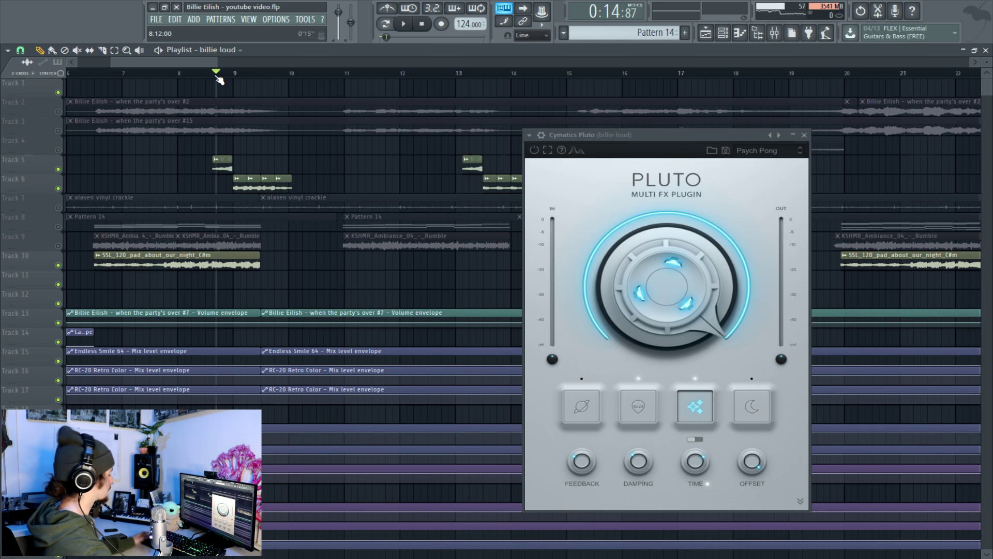
key(space)
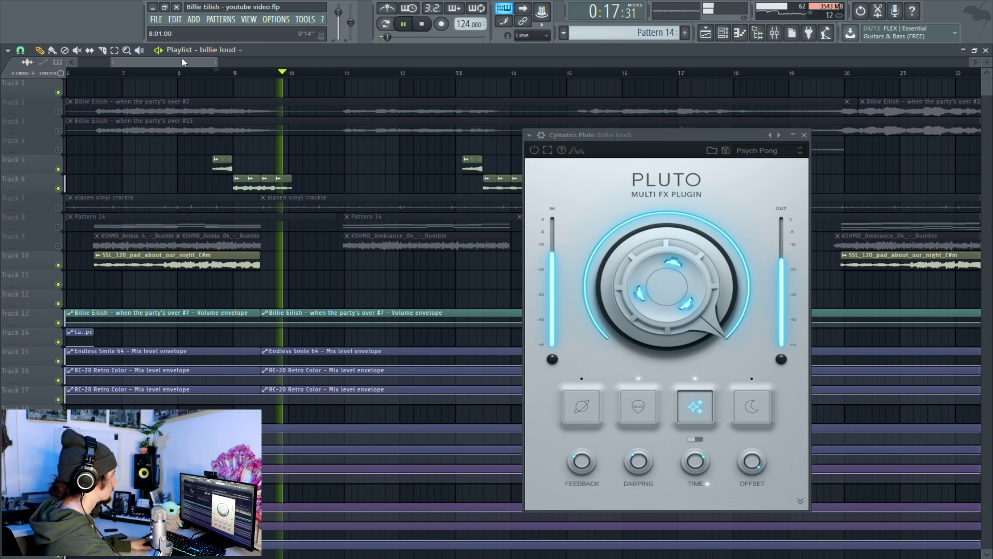
scroll(187, 78, right, 3)
click(187, 75)
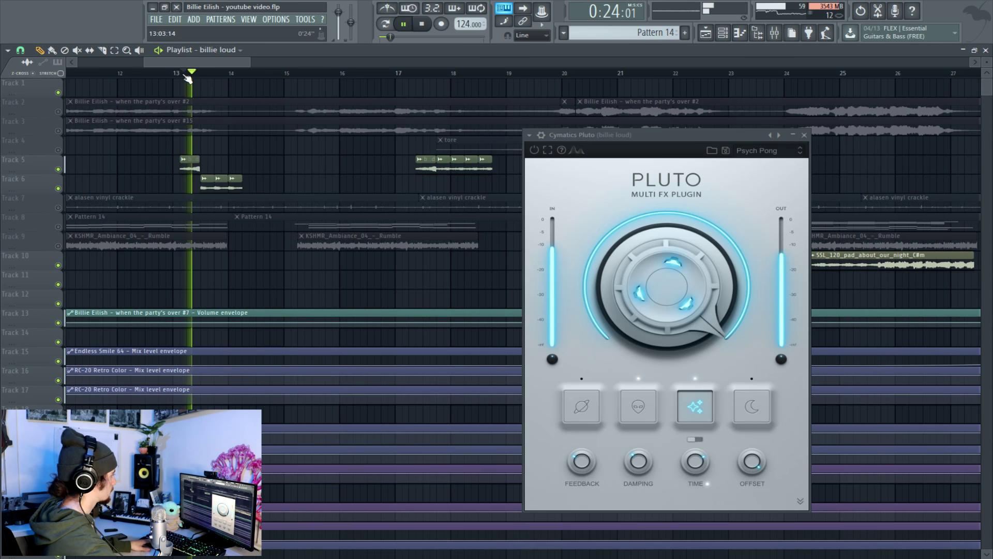
click(421, 76)
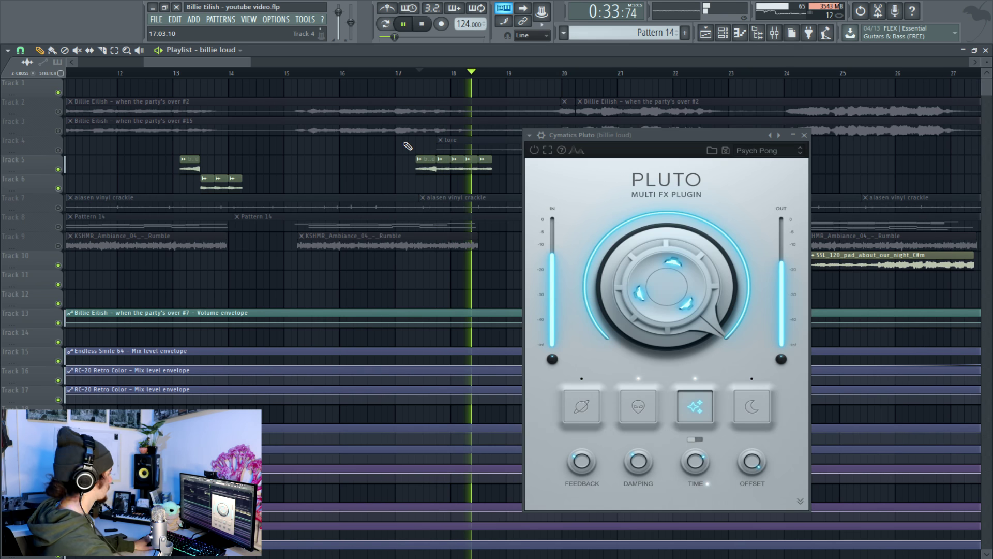
key(space)
- Mute Tracks 1, 2 and 3 and play the drop from about bar 32 without them
mouse_move(655, 290)
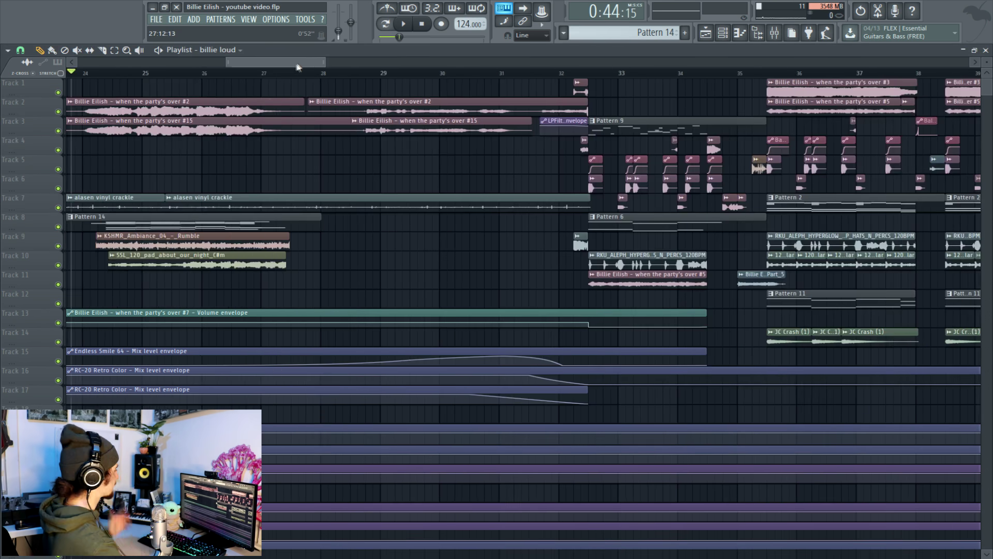
drag(293, 61, 303, 61)
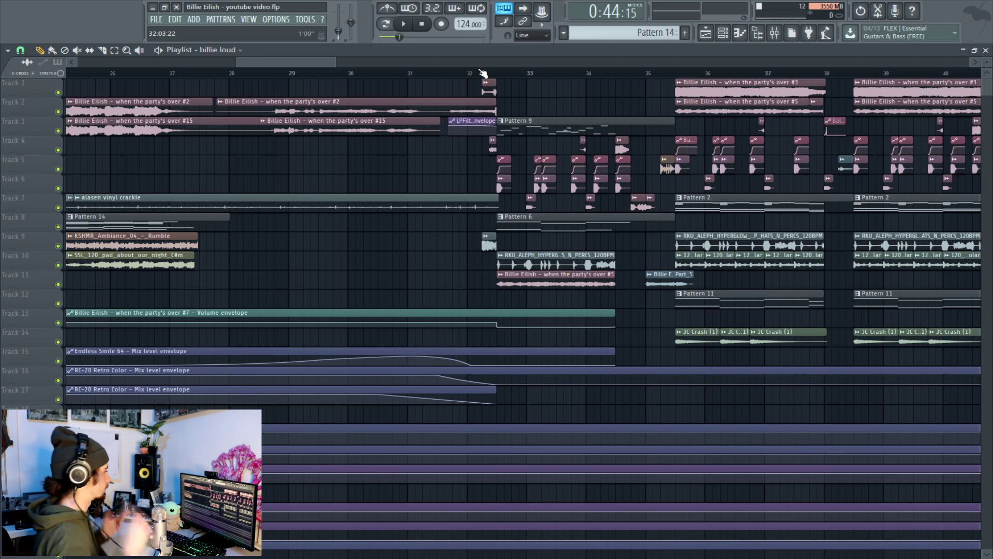
drag(442, 62, 356, 62)
click(58, 131)
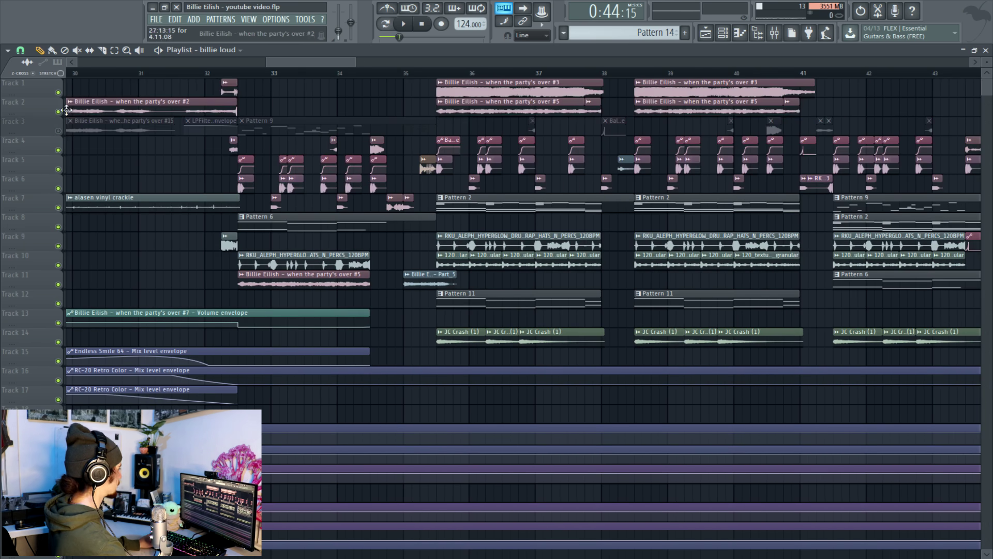
click(57, 111)
click(58, 92)
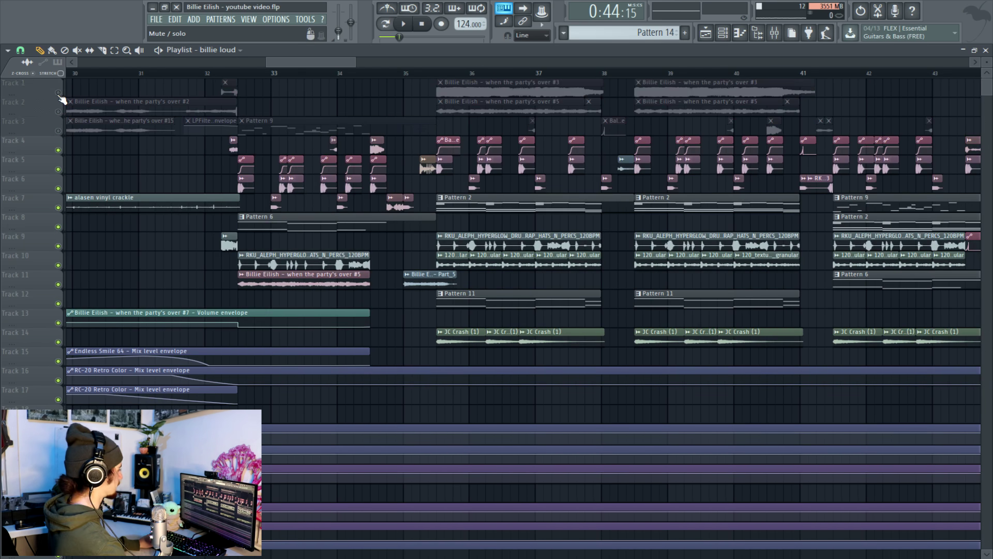
key(space)
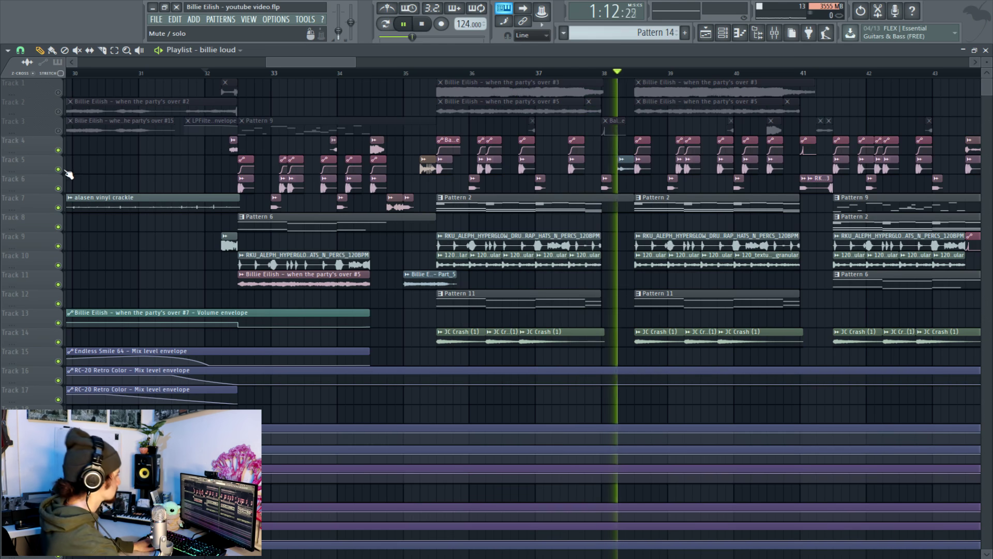
key(space)
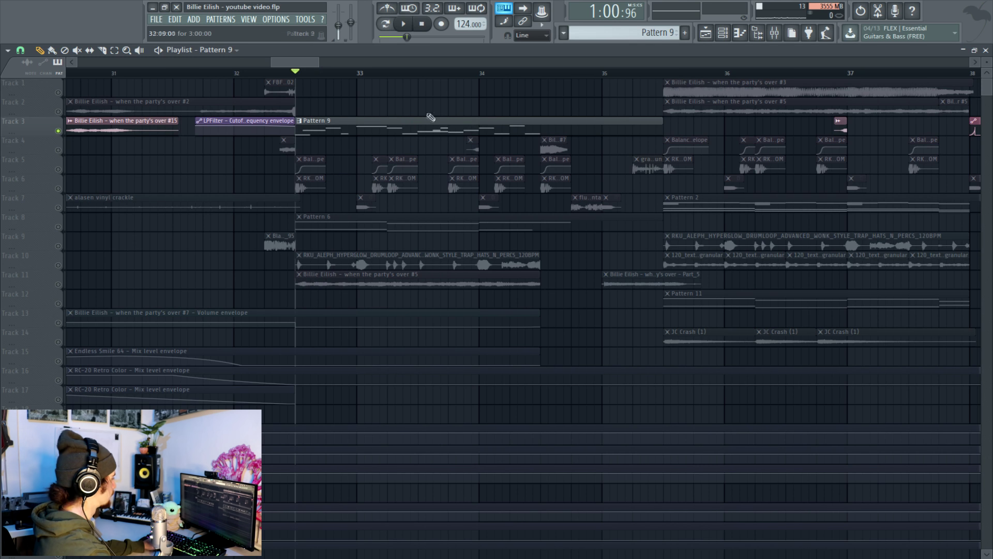
- Open the Slicex instrument used in Pattern 9, inspect its vocal slices and close it
double_click(374, 117)
click(313, 411)
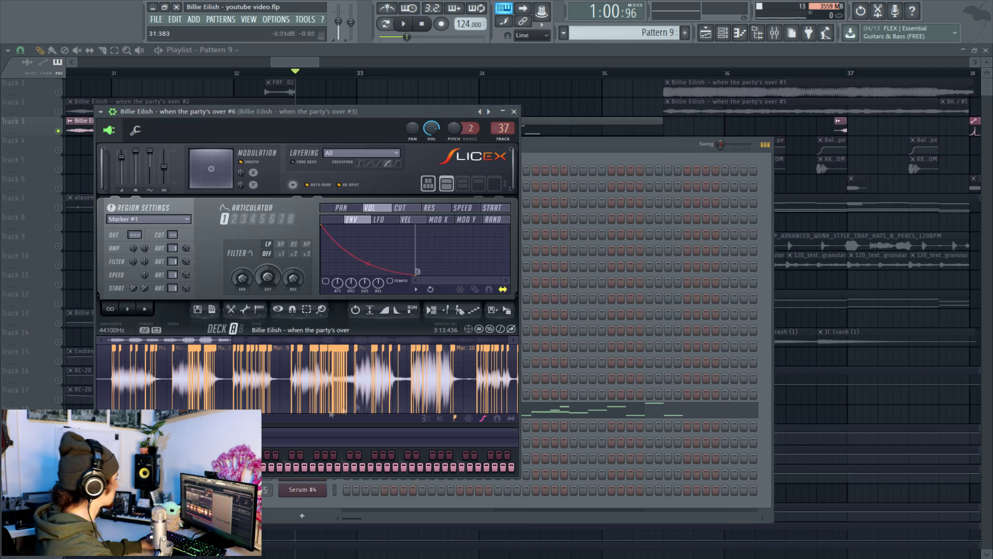
click(514, 111)
- Open Pattern 9's vocal slice notes in the piano roll and play them
click(505, 410)
drag(337, 61, 573, 131)
key(space)
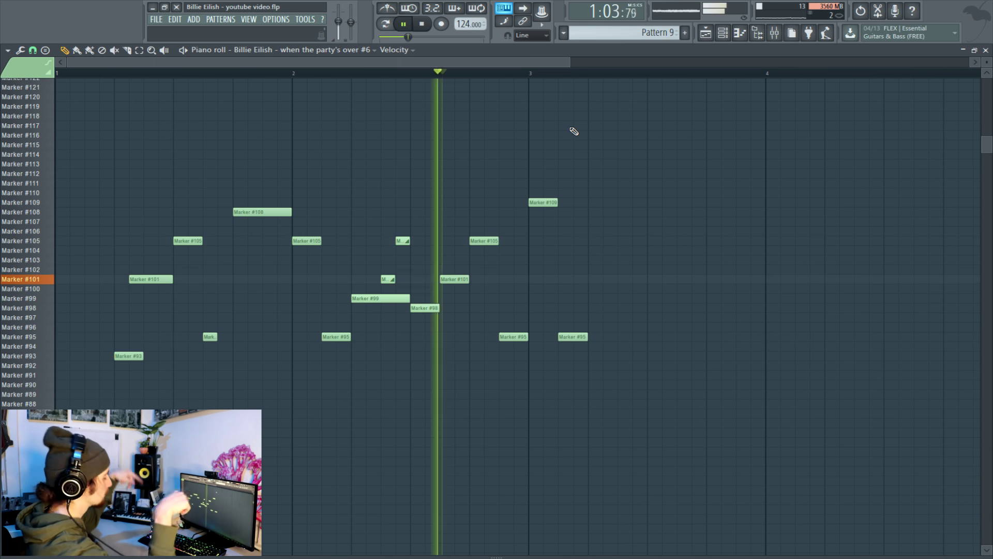
key(space)
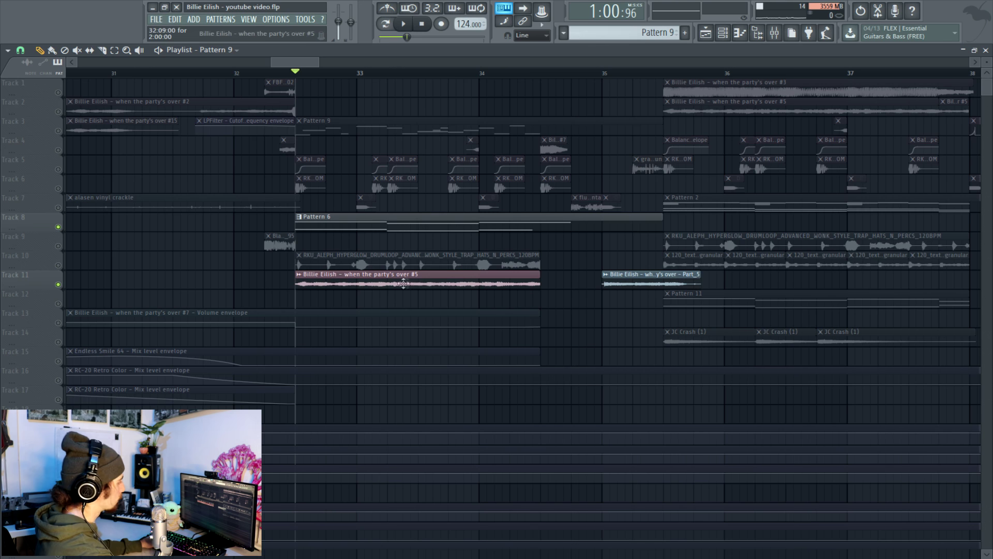
- Play the drop with only Tracks 8 and 11 active, then re-enable all tracks and play the full section
key(space)
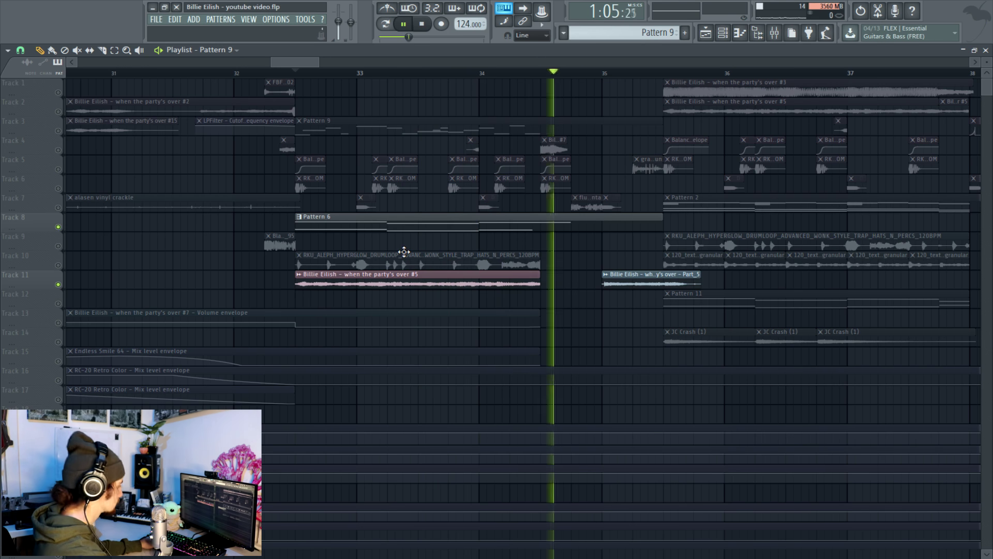
key(space)
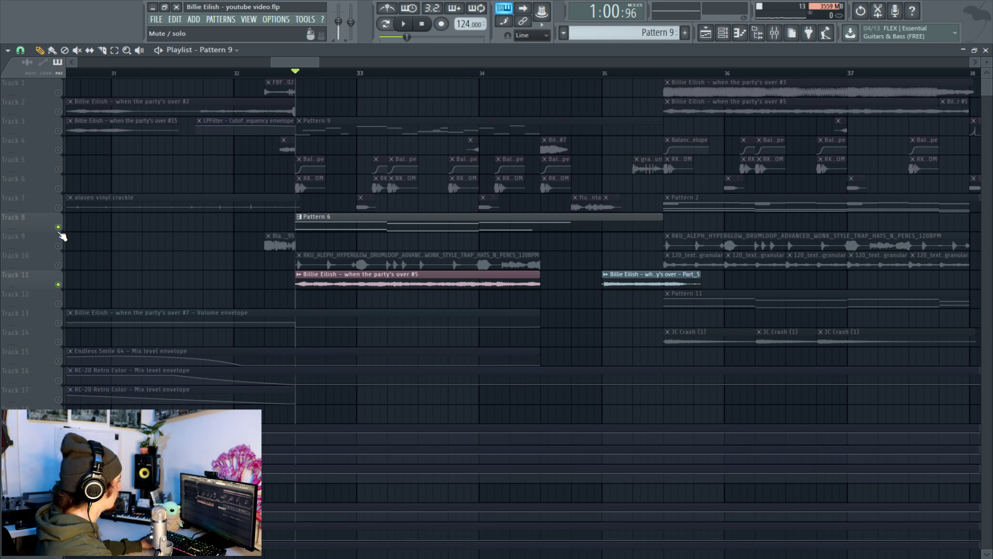
right_click(59, 230)
right_click(59, 230)
key(space)
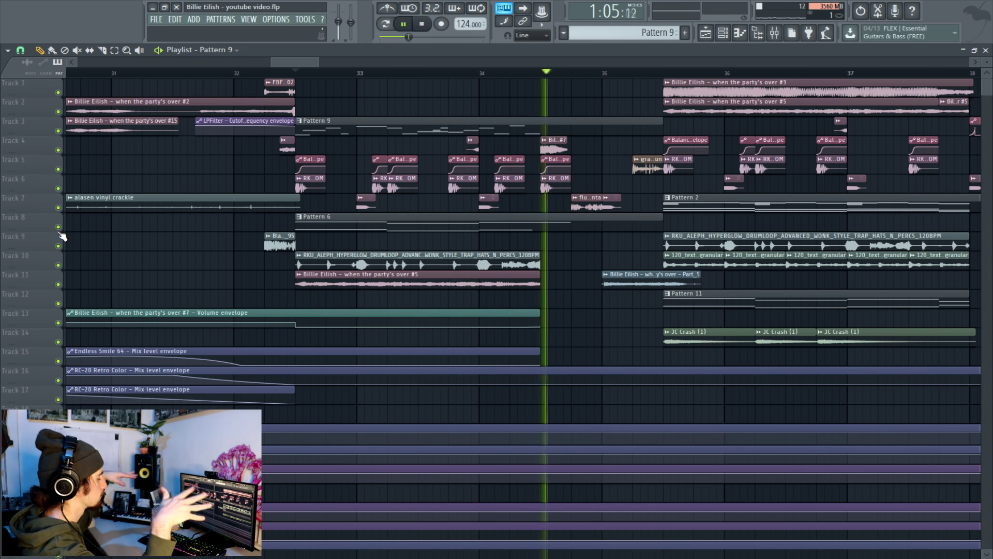
key(space)
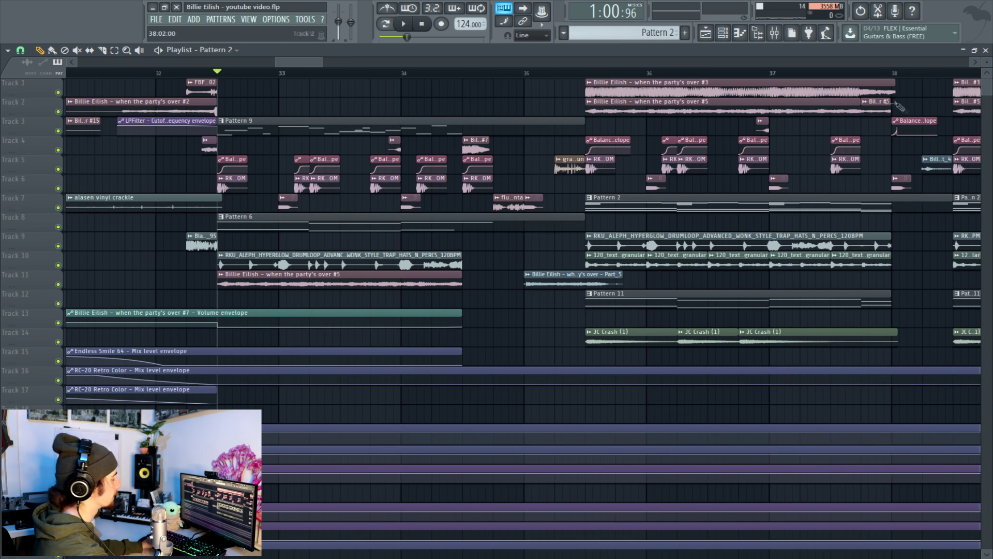
- Examine the Arp notes of Pattern 2 in the piano roll and close the piano roll
drag(322, 62, 343, 61)
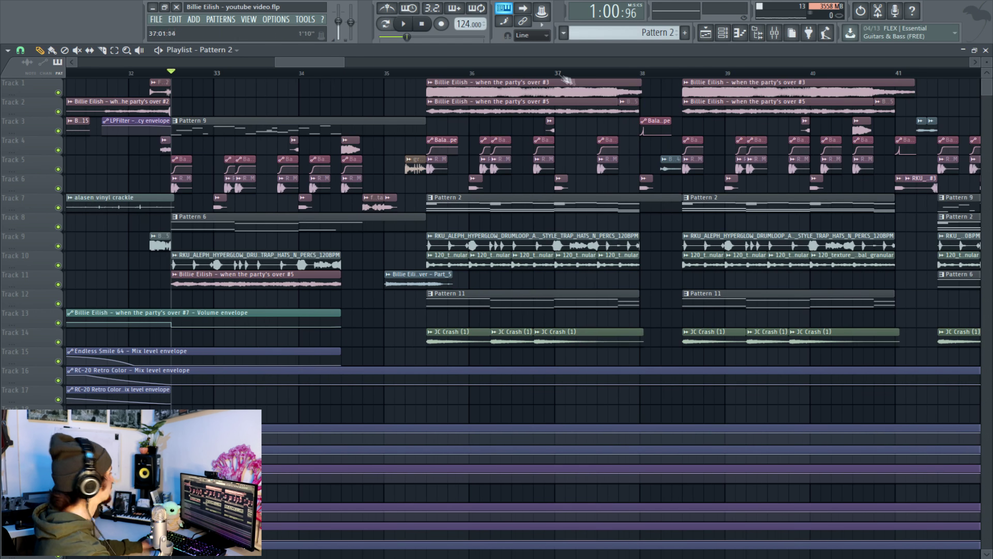
mouse_move(427, 92)
mouse_down()
mouse_move(344, 93)
mouse_move(416, 94)
mouse_up()
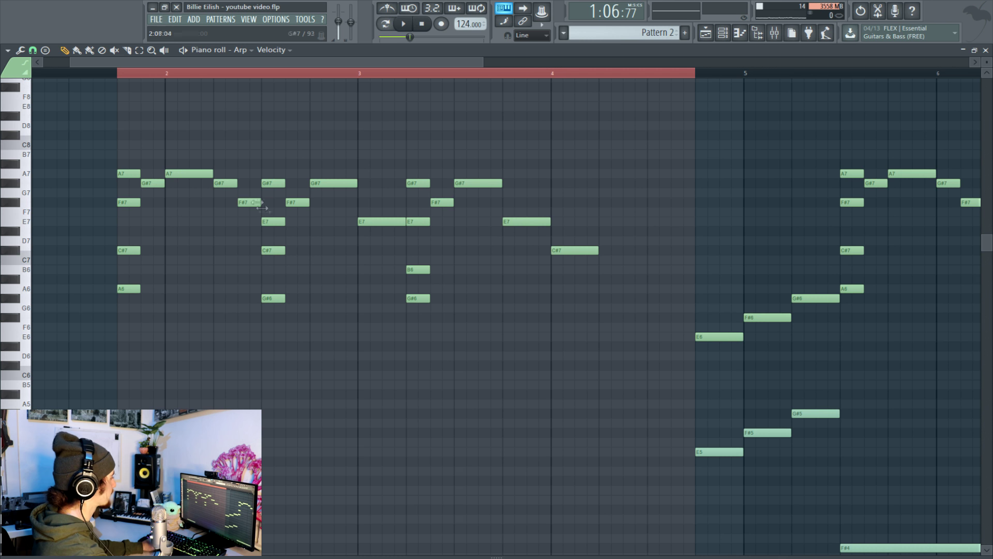
click(987, 53)
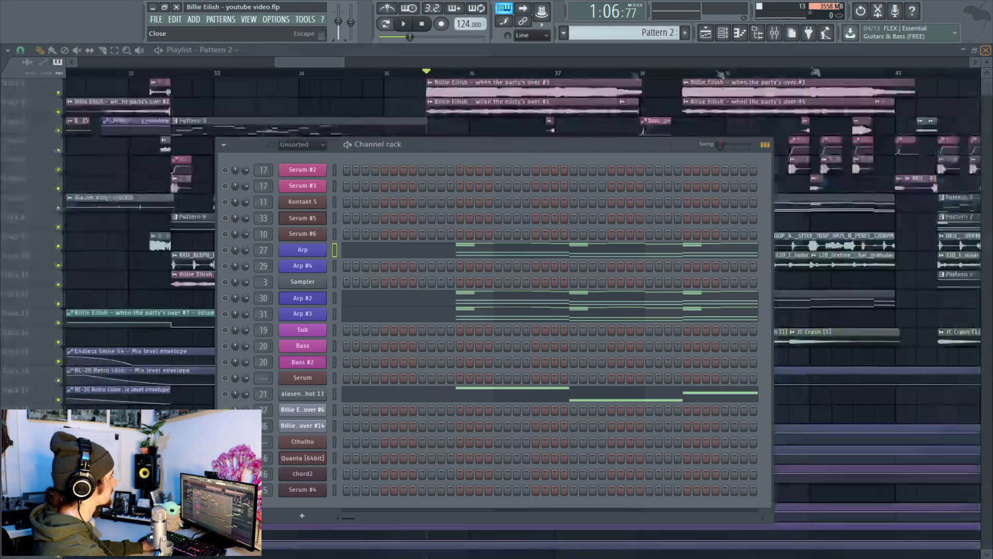
- Place a Pattern 2 clip at the song's start on Track 30 and select the first three bars of the playlist
mouse_move(327, 63)
mouse_down()
mouse_move(378, 64)
mouse_move(325, 62)
mouse_up()
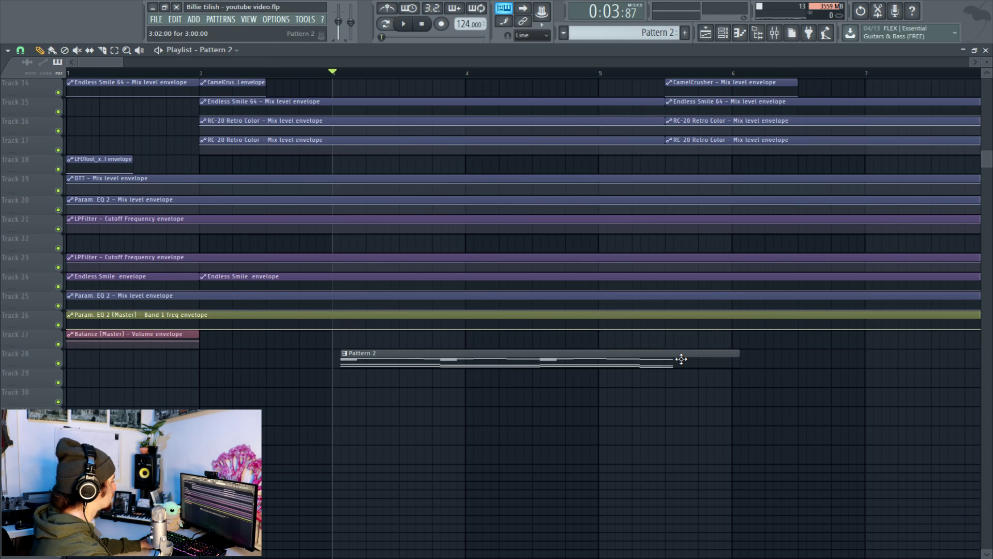
drag(681, 359, 362, 401)
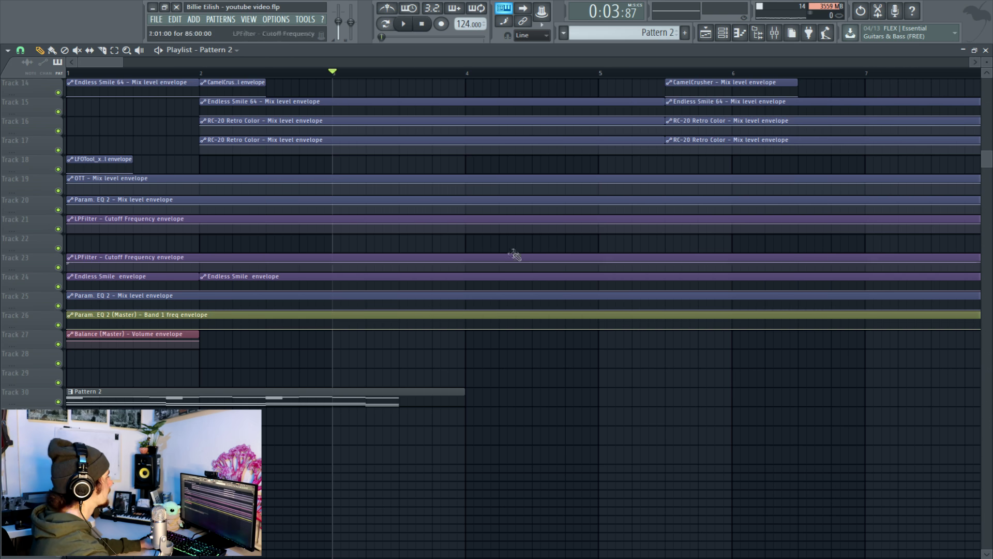
click(467, 75)
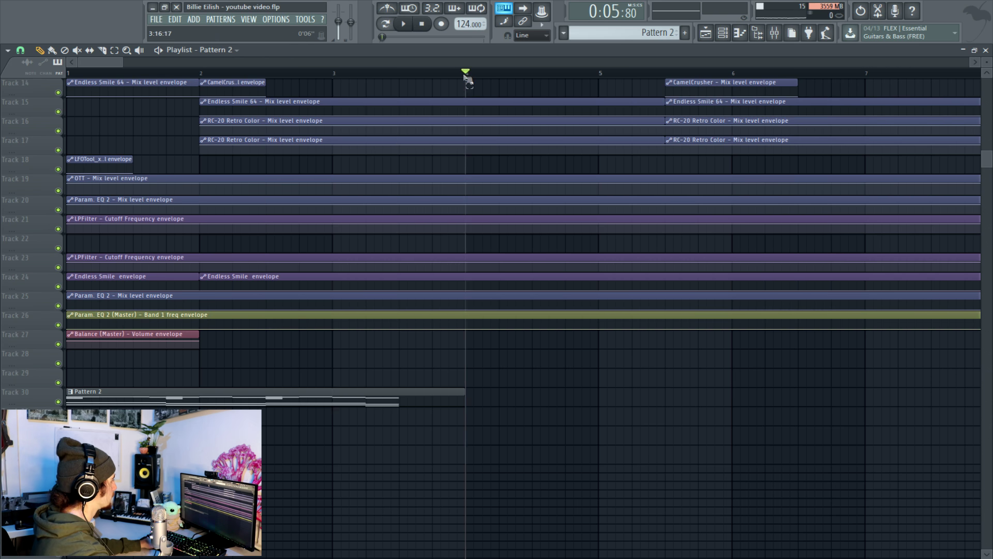
drag(467, 75, 6, 106)
- Open the project settings and examine the beats-per-bar and steps-per-beat time division
key(F10)
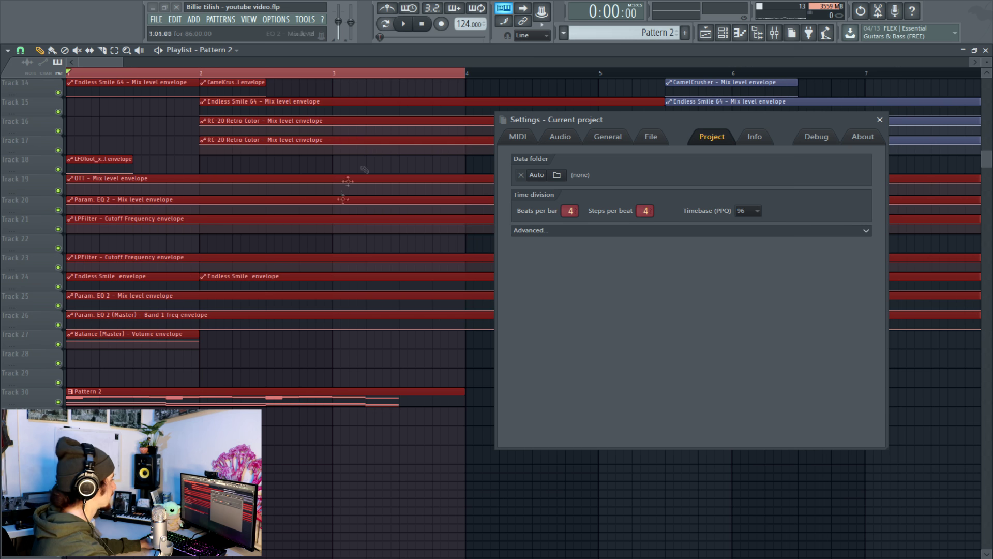
drag(582, 121, 612, 115)
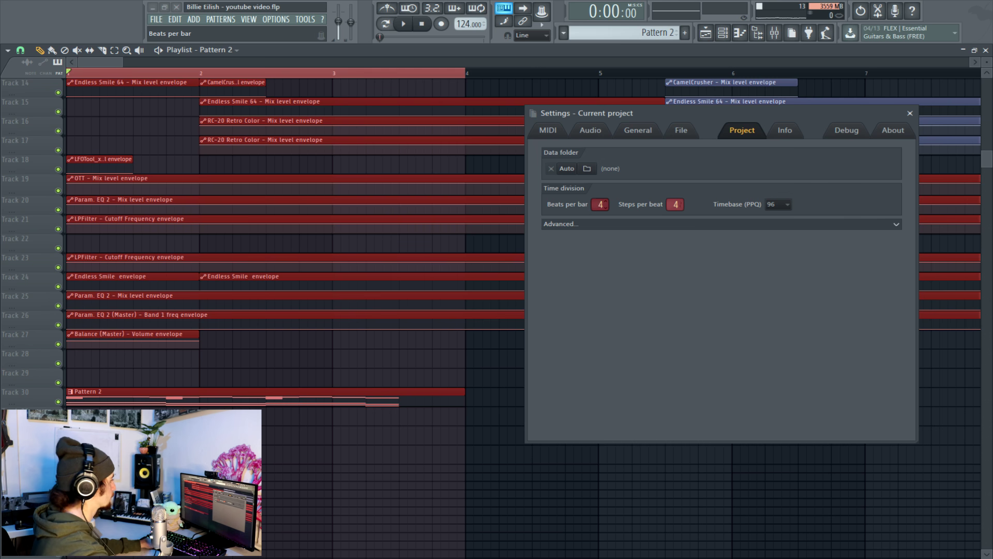
scroll(599, 204, down, 1)
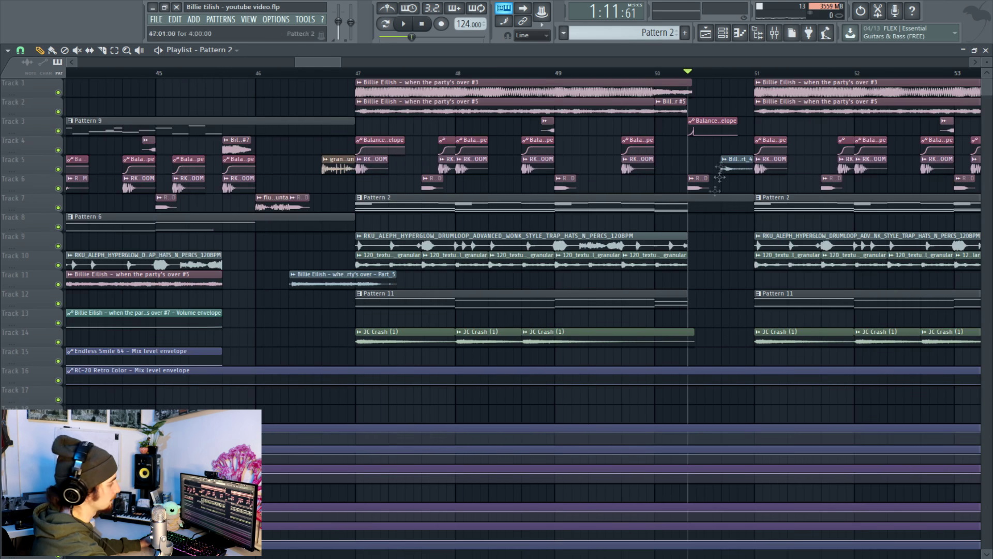
- Play the transition from bar 46 into the drop with most drum tracks muted, and enable Track 7
scroll(448, 139, right, 3)
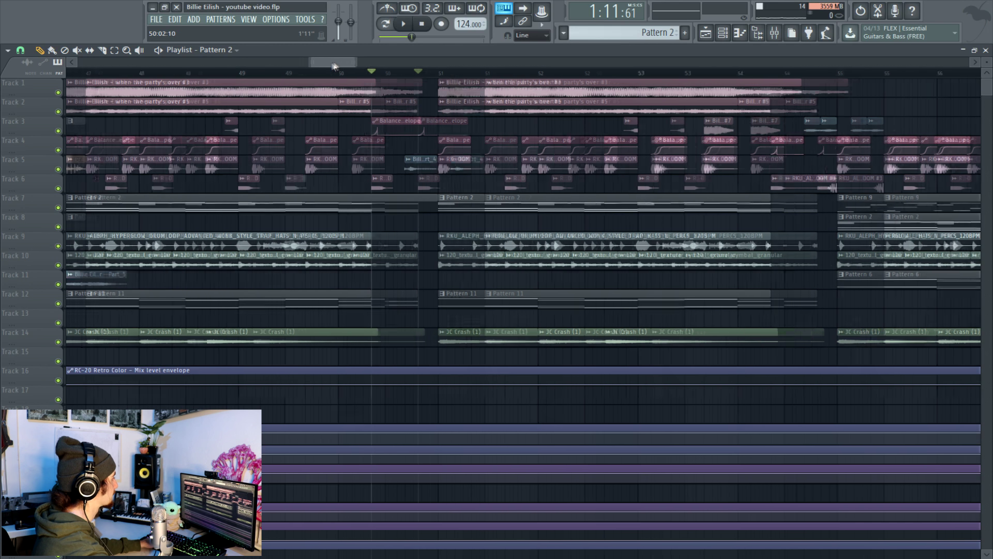
scroll(344, 78, left, 2)
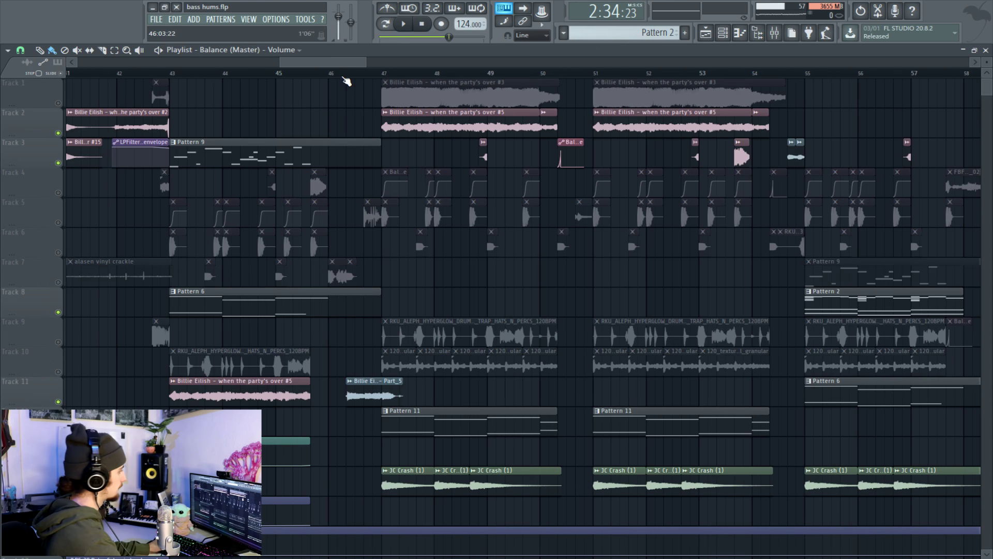
click(341, 75)
key(space)
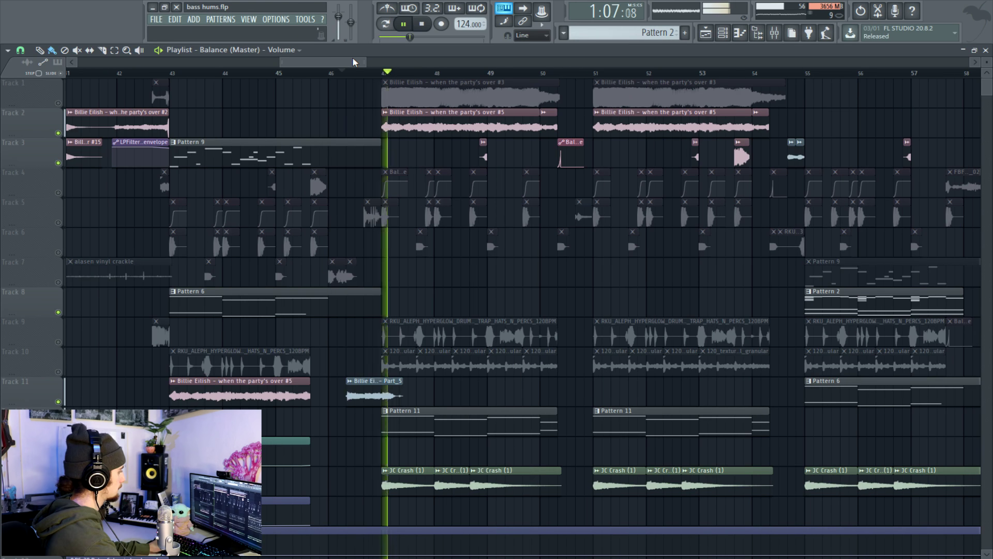
click(59, 282)
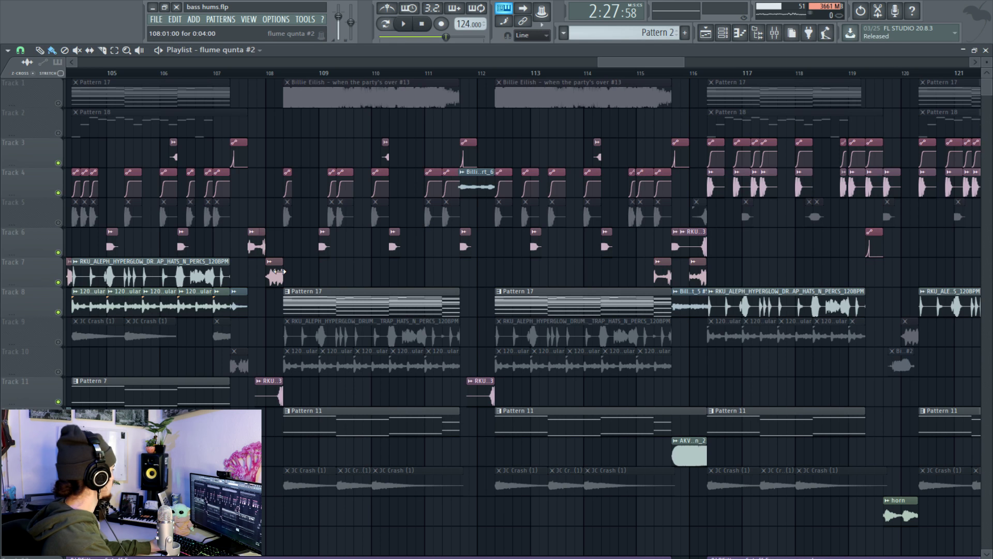
- Find the long flume qunta #2 recording on Track 6 beyond bar 152 and play it
drag(627, 64, 823, 63)
drag(764, 236, 592, 243)
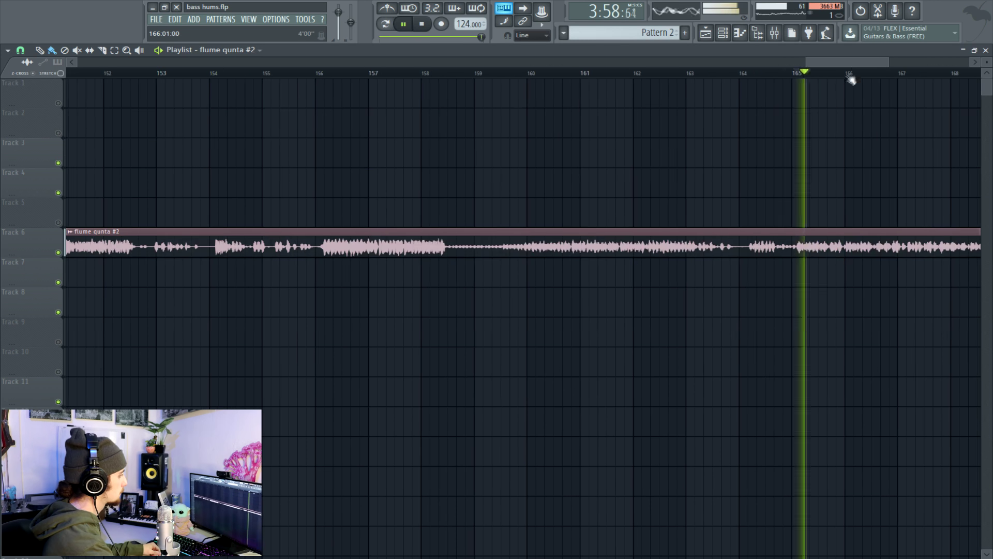
drag(847, 62, 818, 60)
key(space)
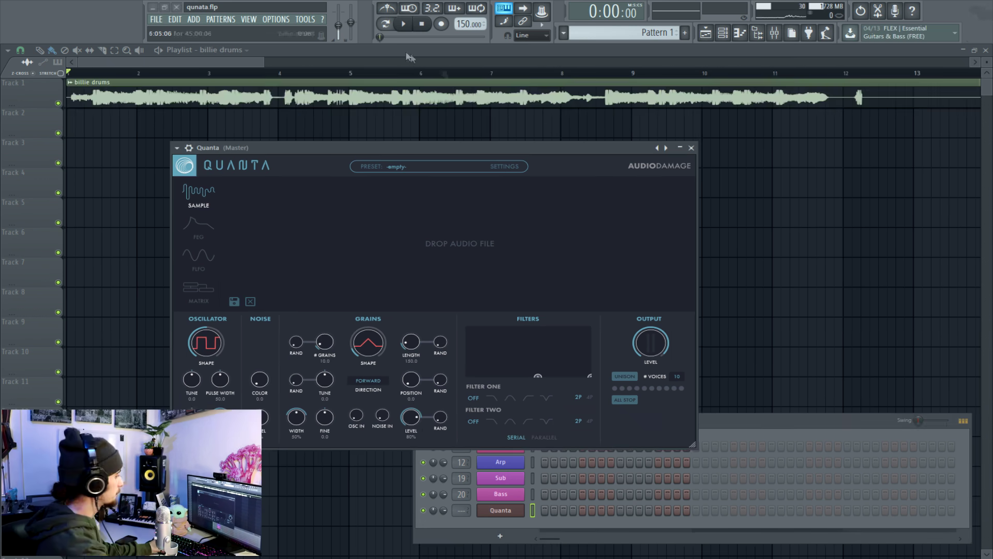
- Close the empty Quanta plugin and the channel rack, and play the billie drums clip on Track 1
click(691, 148)
key(F6)
key(space)
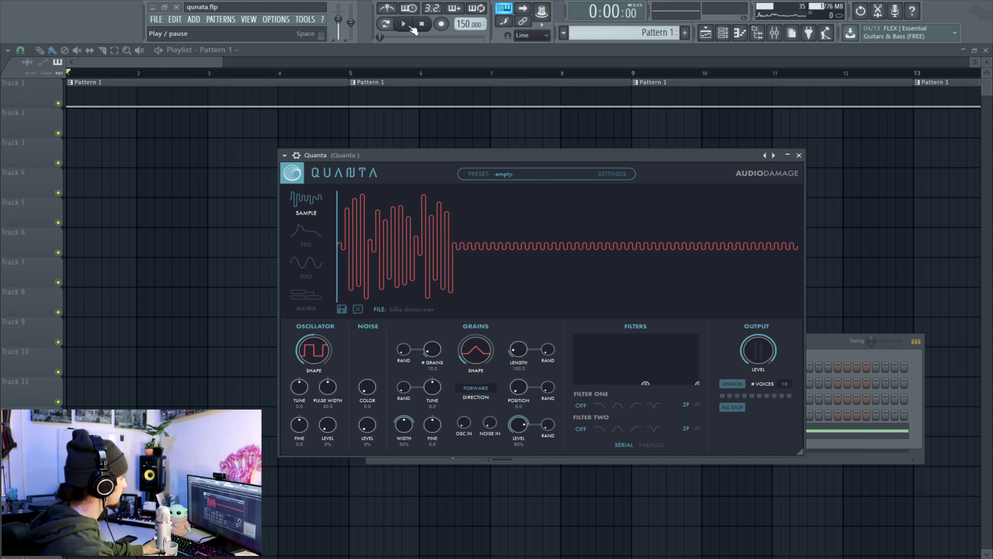
- Sweep Quanta's source position back and forth across the loud opening part of the billie drums.wav sample while Pattern 1 plays
click(422, 257)
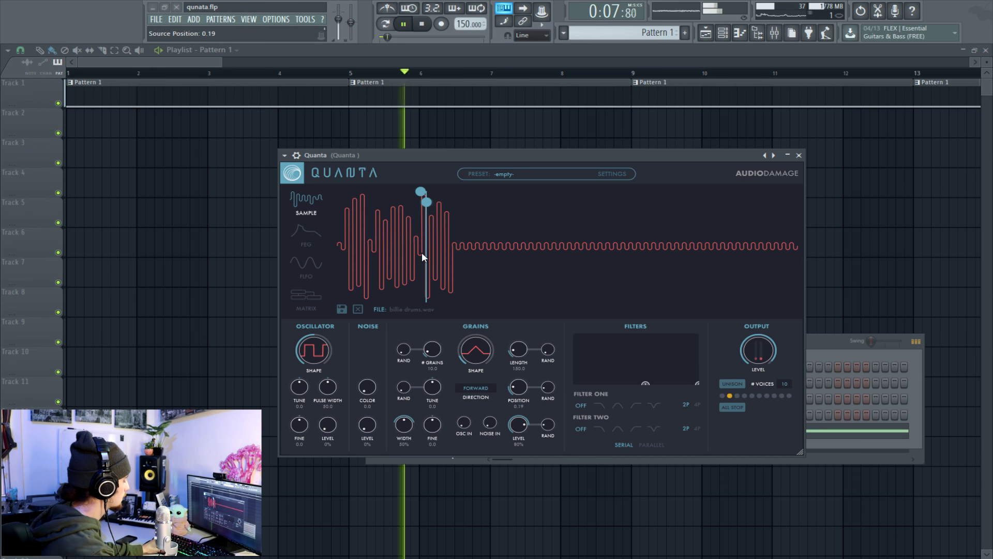
mouse_move(422, 254)
mouse_down()
mouse_move(434, 252)
mouse_move(353, 248)
mouse_up()
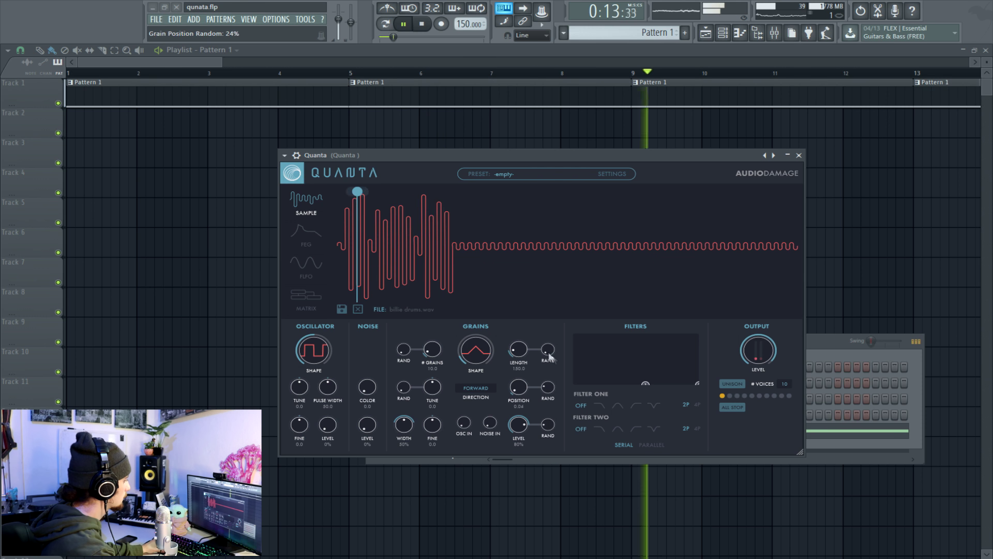
drag(360, 261, 379, 264)
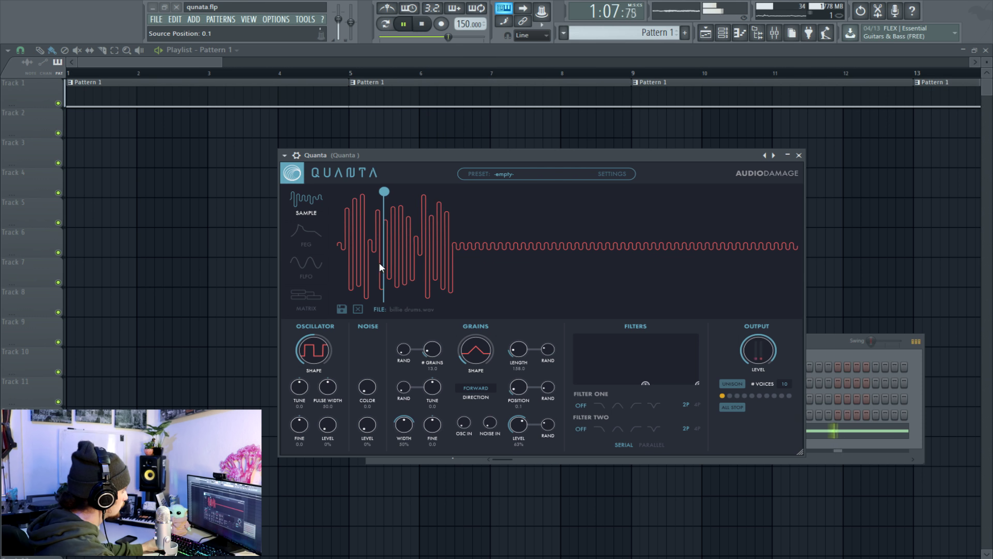
mouse_move(379, 262)
mouse_down()
mouse_move(435, 265)
mouse_move(399, 266)
mouse_up()
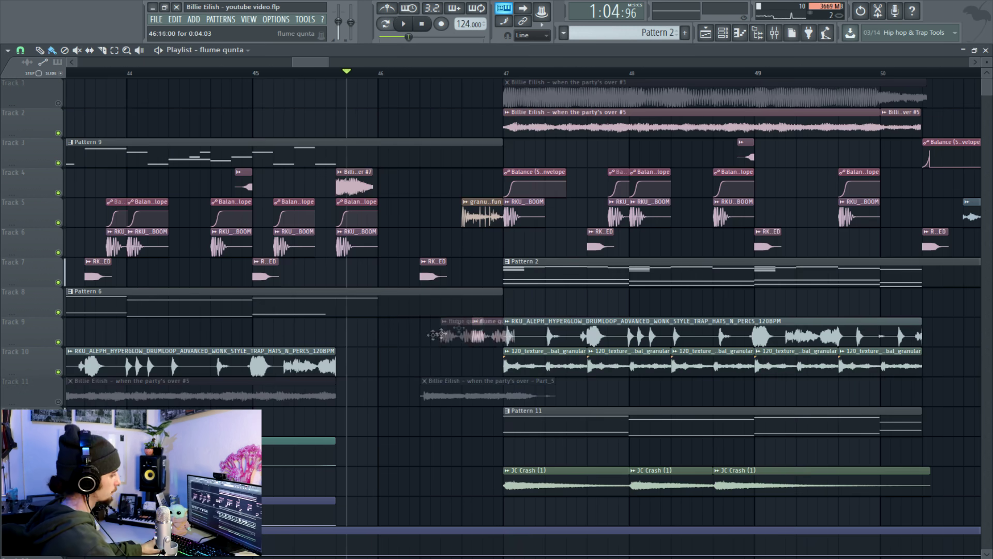
- Move the flume qunta clip within the gap before the bar 47 drop and play the transition
mouse_move(479, 317)
mouse_down()
mouse_move(404, 316)
mouse_move(476, 324)
mouse_move(393, 205)
mouse_move(396, 174)
mouse_up()
key(space)
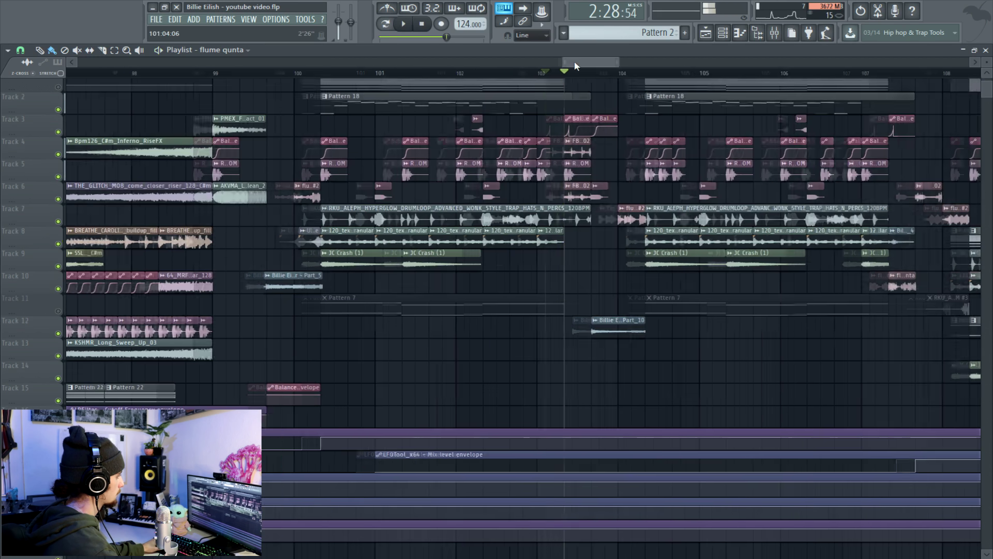
- Locate the build-up starting near bar 89 and play it towards the second drop
drag(615, 66, 628, 66)
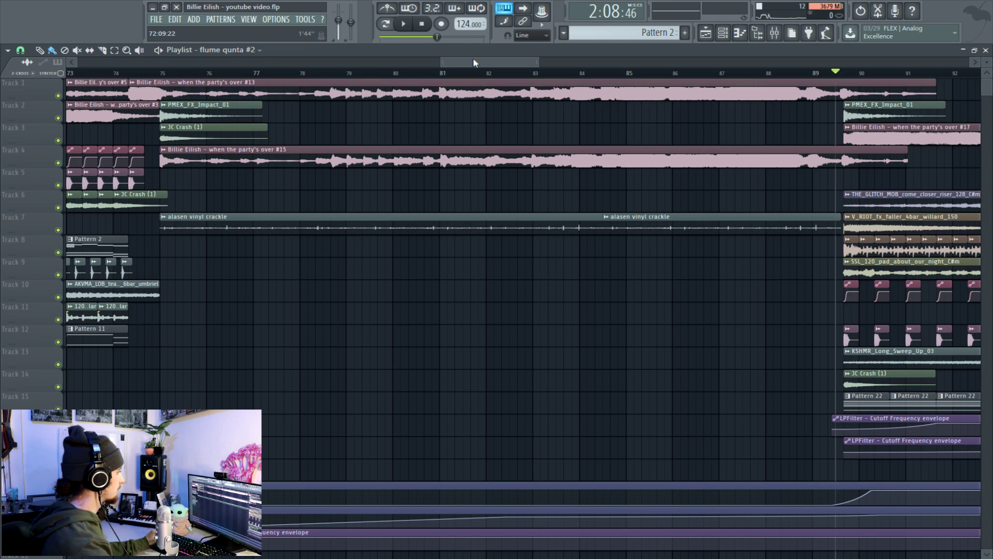
drag(473, 62, 538, 69)
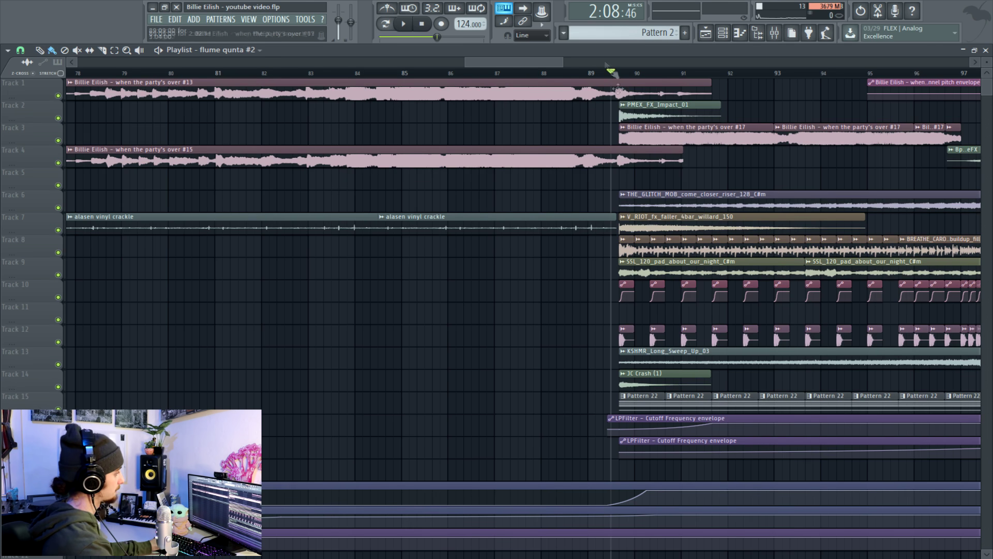
scroll(635, 177, right, 5)
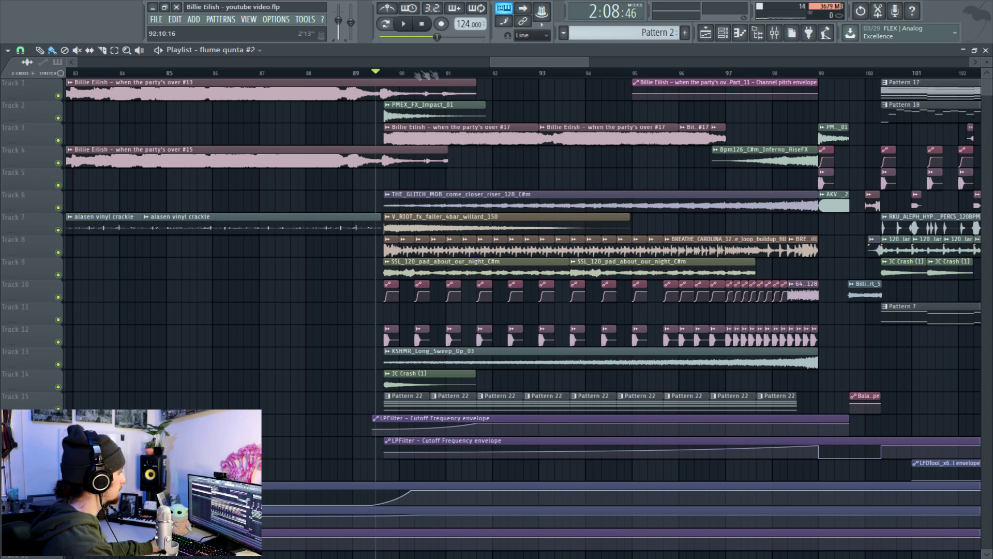
key(space)
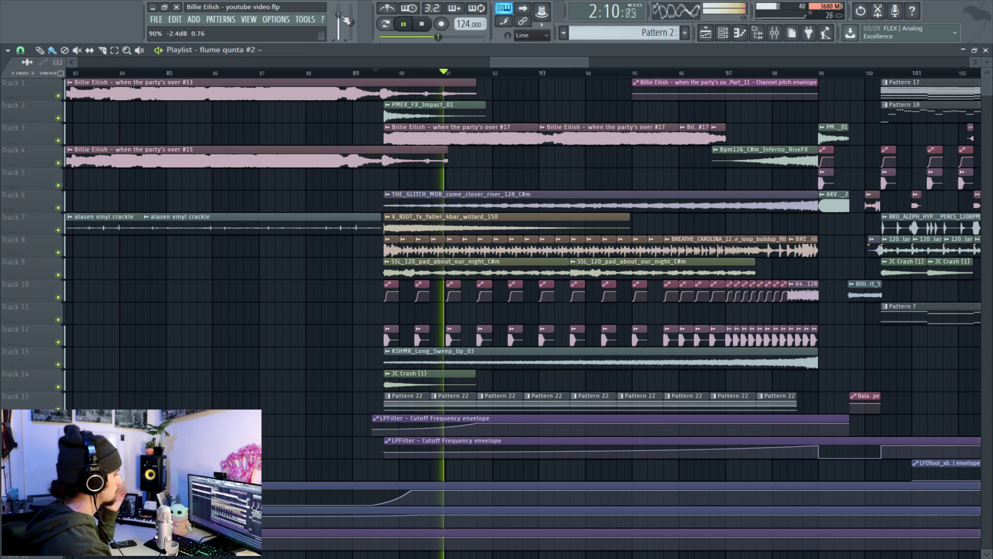
drag(580, 62, 594, 62)
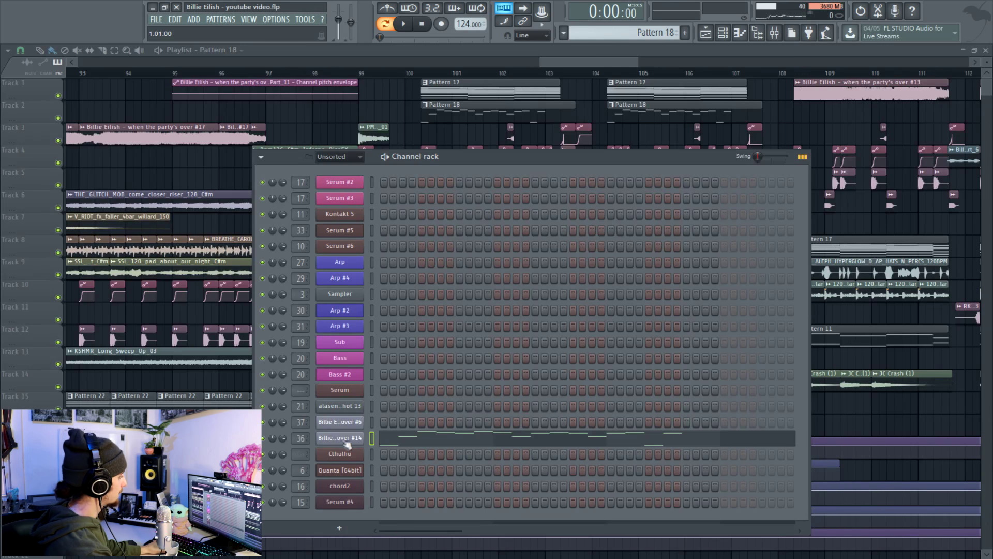
- Inspect the Slicex instrument used in Pattern 18, close it, and play its vocal slice notes in the piano roll
click(347, 440)
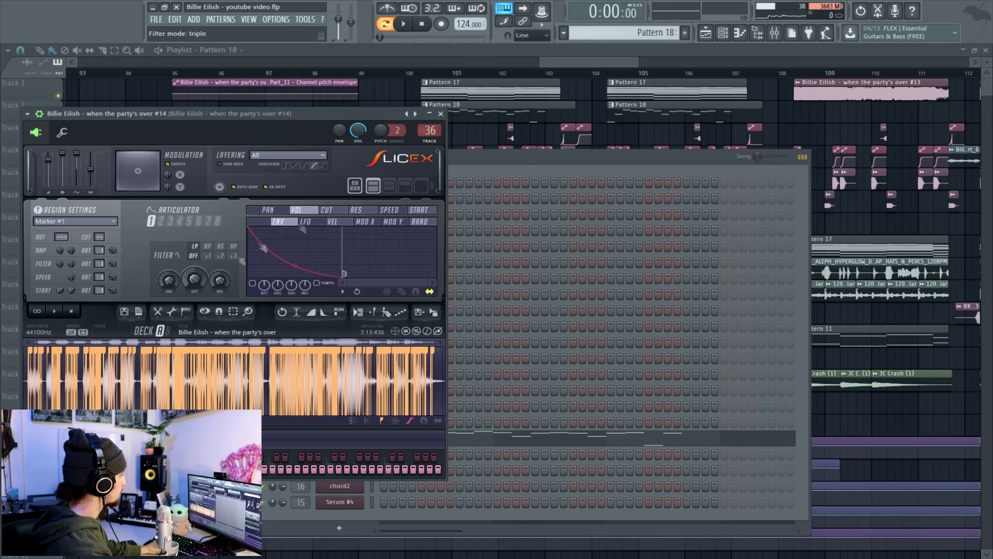
click(444, 115)
click(461, 438)
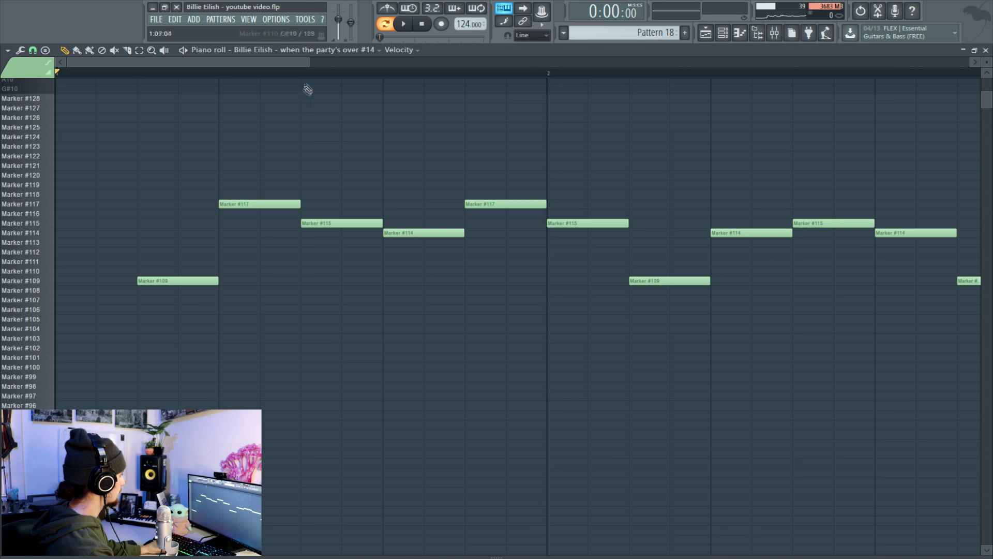
drag(309, 61, 532, 61)
key(space)
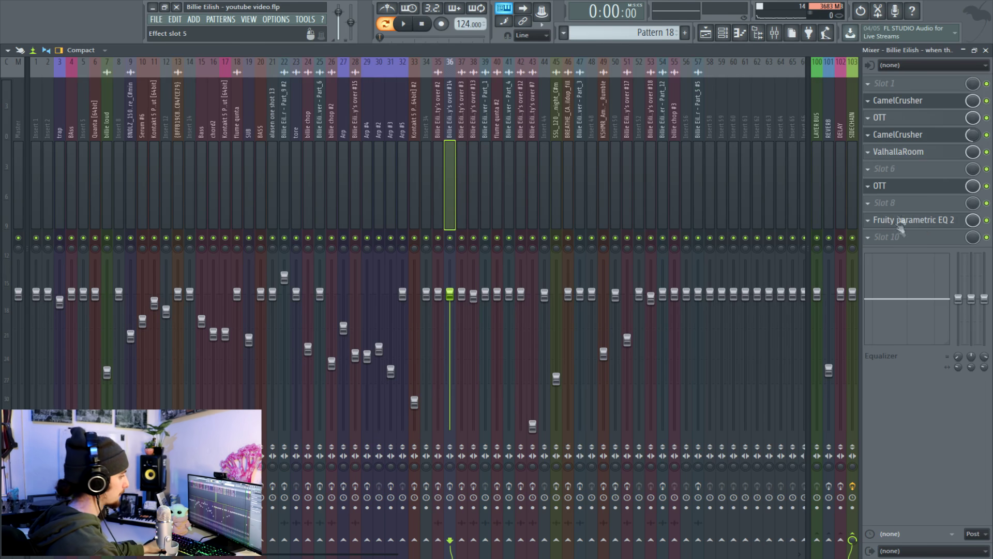
- Close the mixer and play the second drop from bar 99 with Track 1 muted
key(F9)
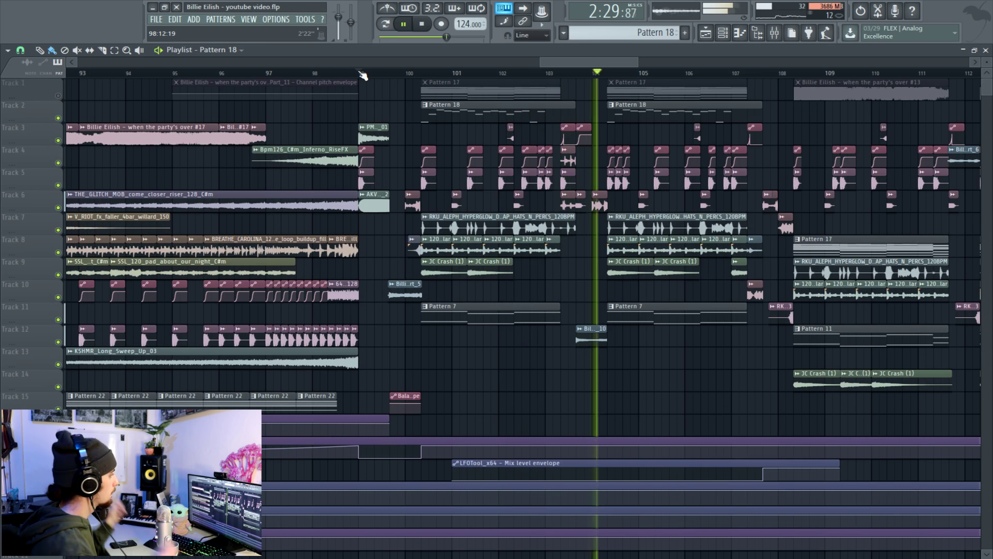
key(space)
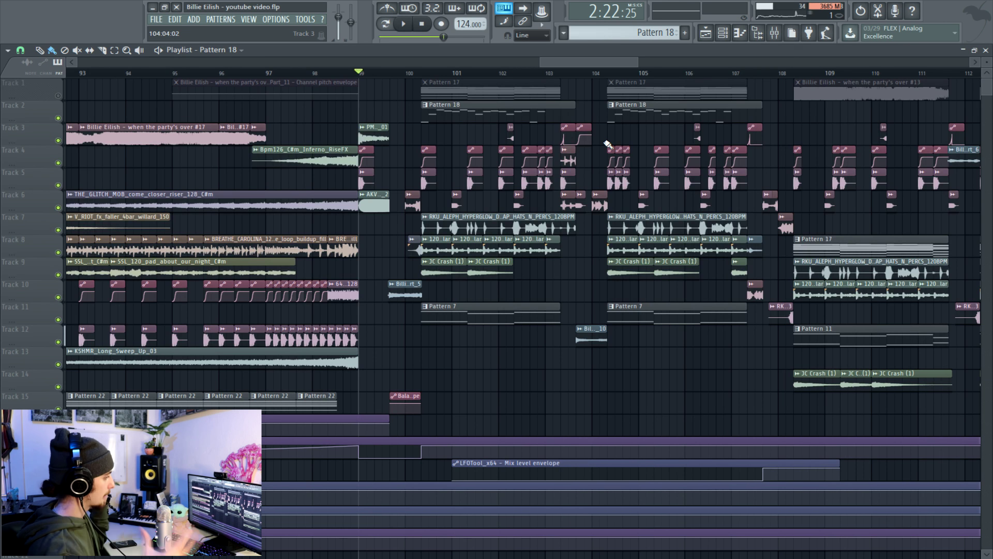
- Open Pattern 17, close its piano roll, and enlarge the channel rack to show all channels in pattern playback mode
double_click(525, 89)
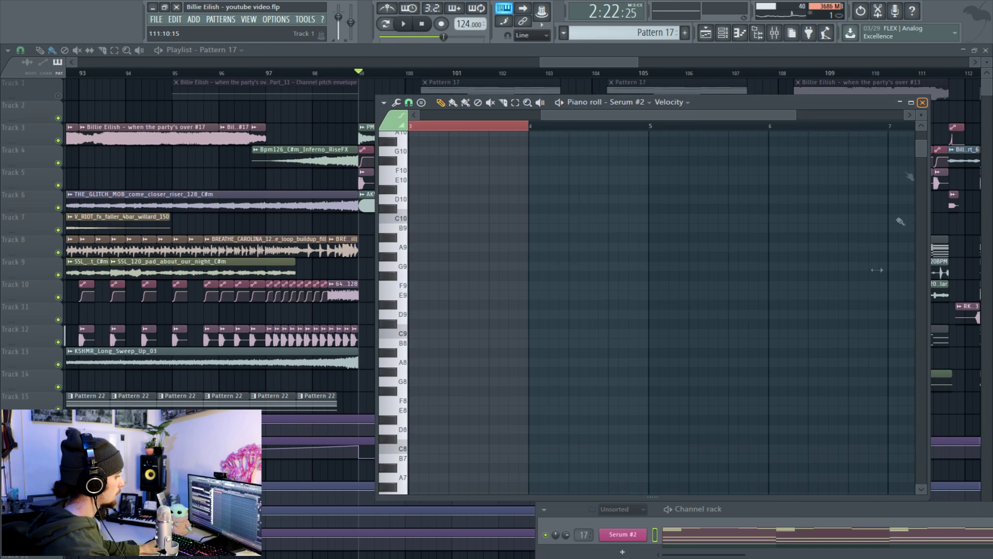
click(922, 103)
drag(844, 507, 660, 273)
drag(613, 146, 609, 129)
key(l)
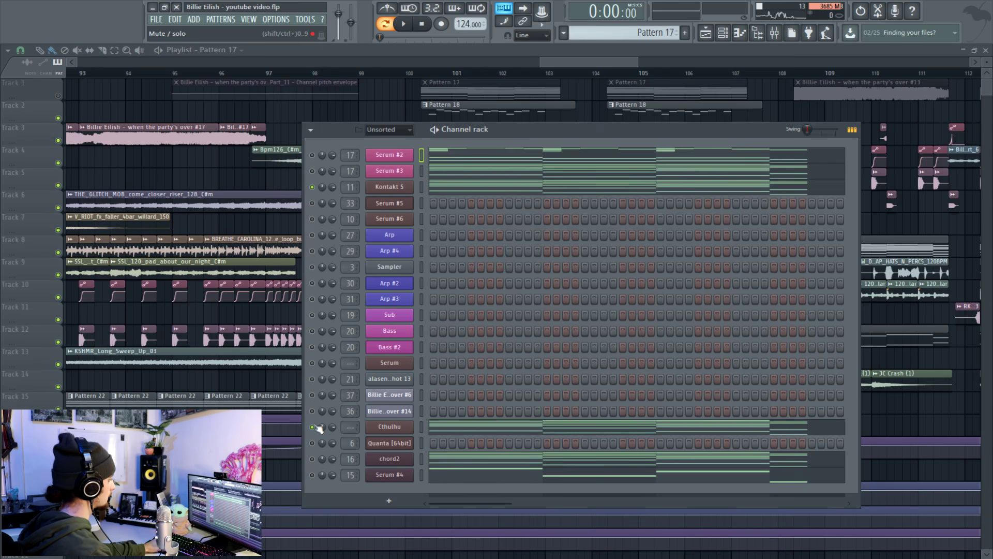
- Open and play Pattern 17's Kontakt 5 chord notes, and inspect the Cthulhu arpeggiator while playing the pattern
click(455, 191)
key(space)
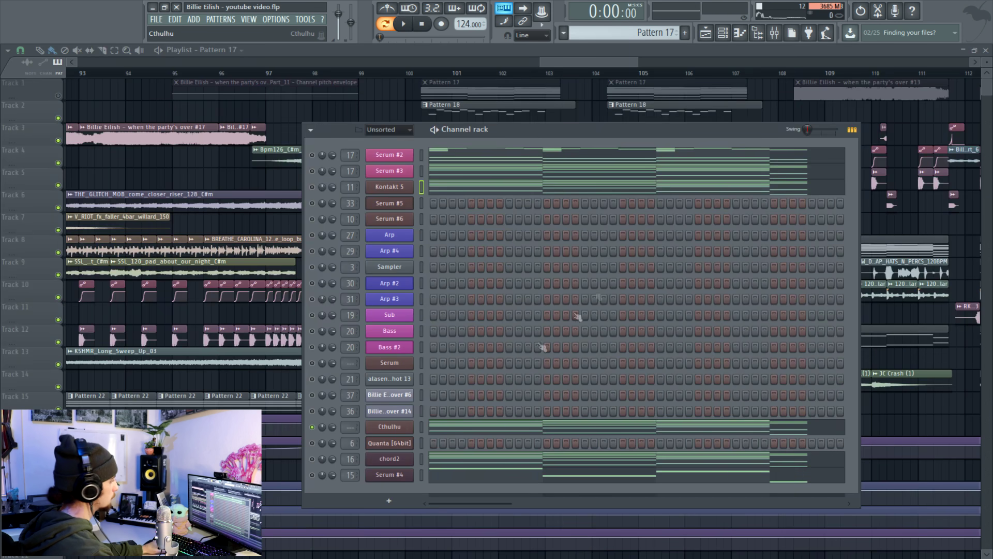
click(389, 427)
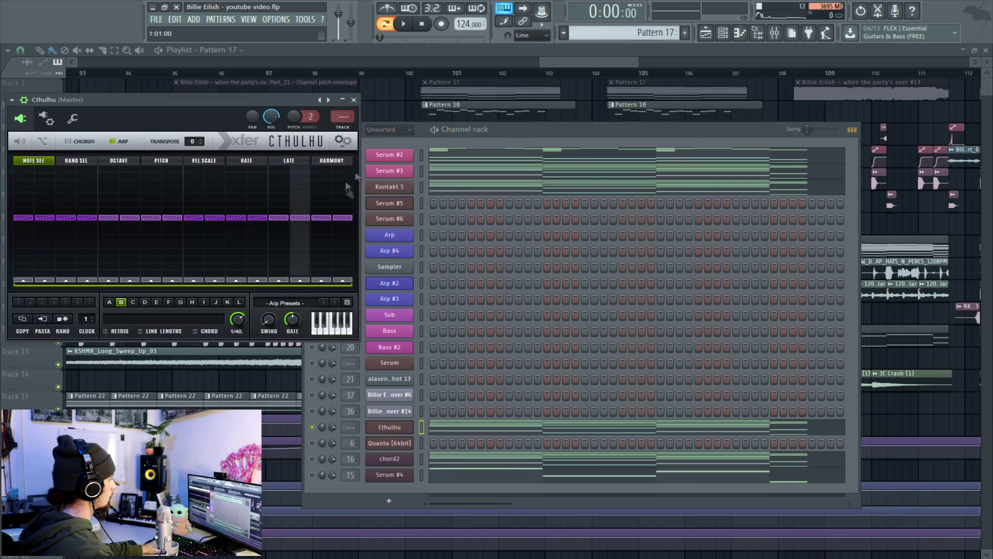
click(403, 24)
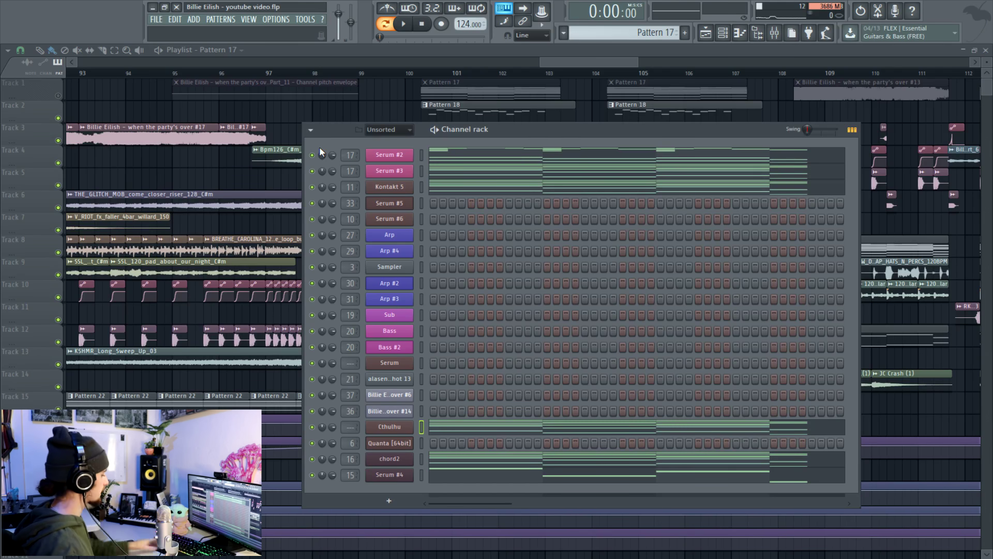
- Play Pattern 17 with all channels enabled, and play the second drop from bar 99 with Track 1 unmuted
key(space)
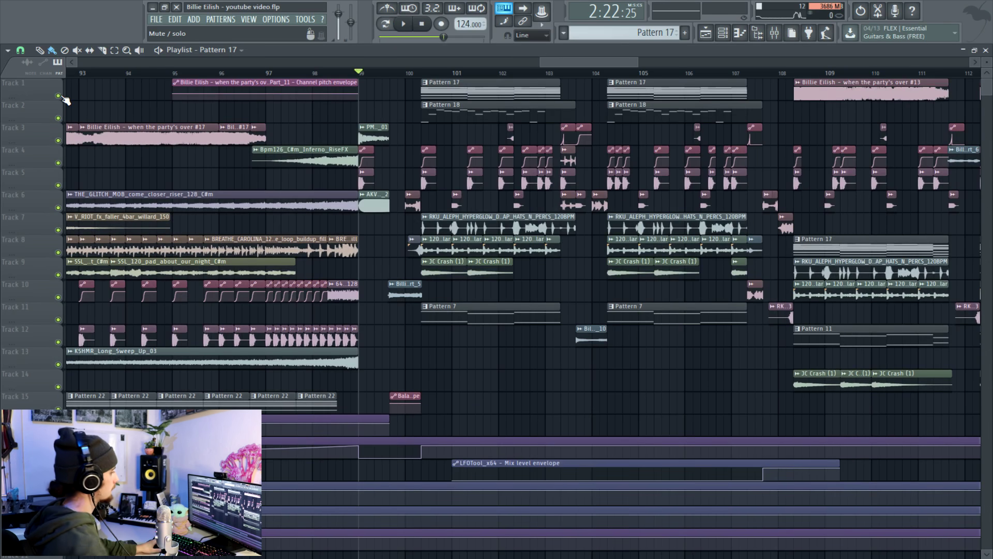
key(space)
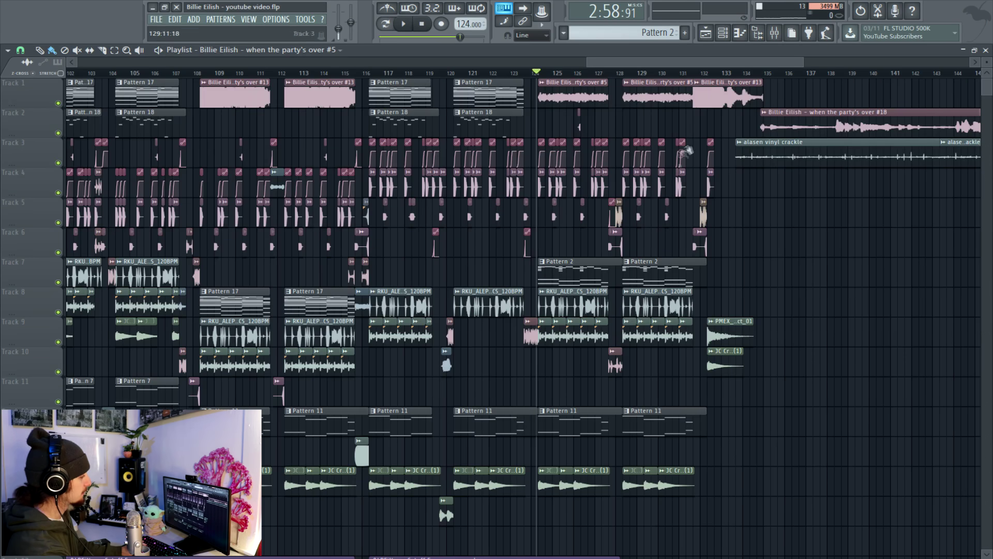
- Move the vinyl crackle clip on Track 3 slightly earlier so it starts at about bar 133
drag(733, 151, 716, 156)
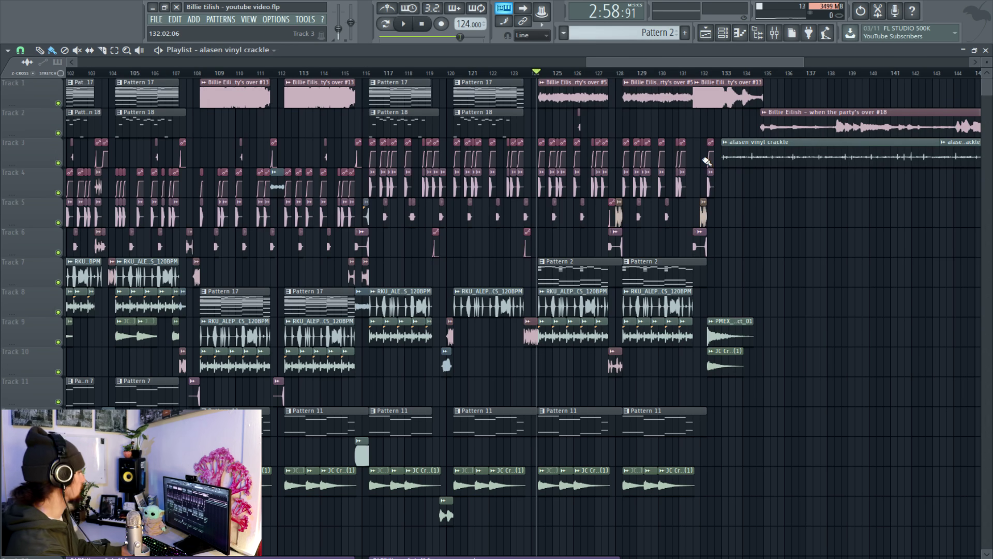
- Open Pattern 2's Arp notes from Track 7 and play the phrase from bar 2 to bar 6
double_click(569, 269)
drag(301, 63, 546, 79)
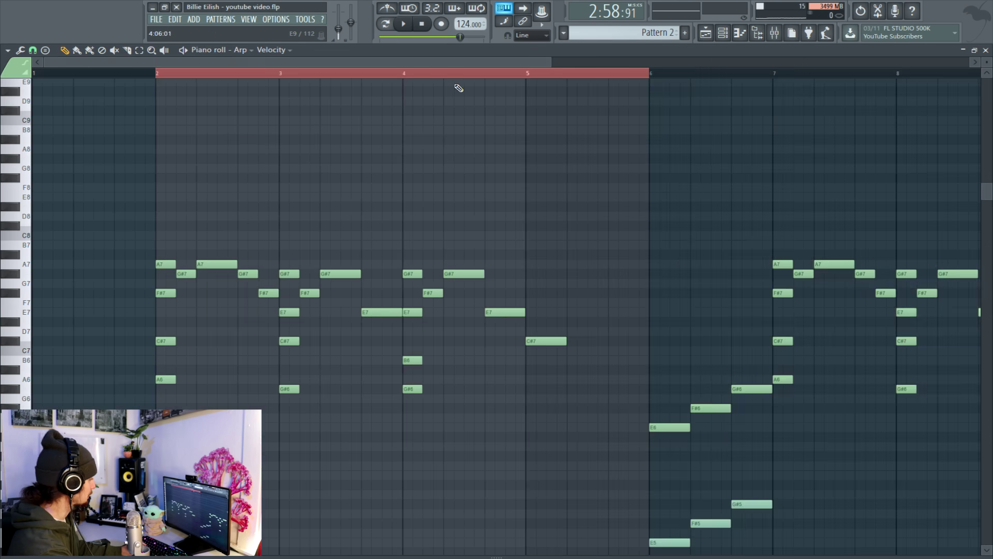
key(space)
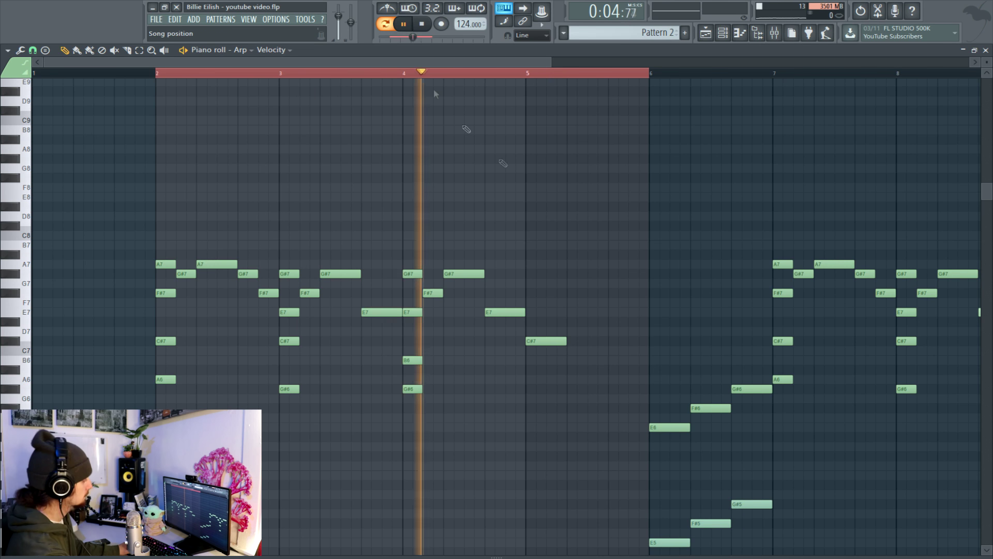
- Return to the playlist and review the arrangement across all tracks from bar 1 to the outro
scroll(566, 209, down, 4)
scroll(566, 209, down, 5)
scroll(566, 209, up, 4)
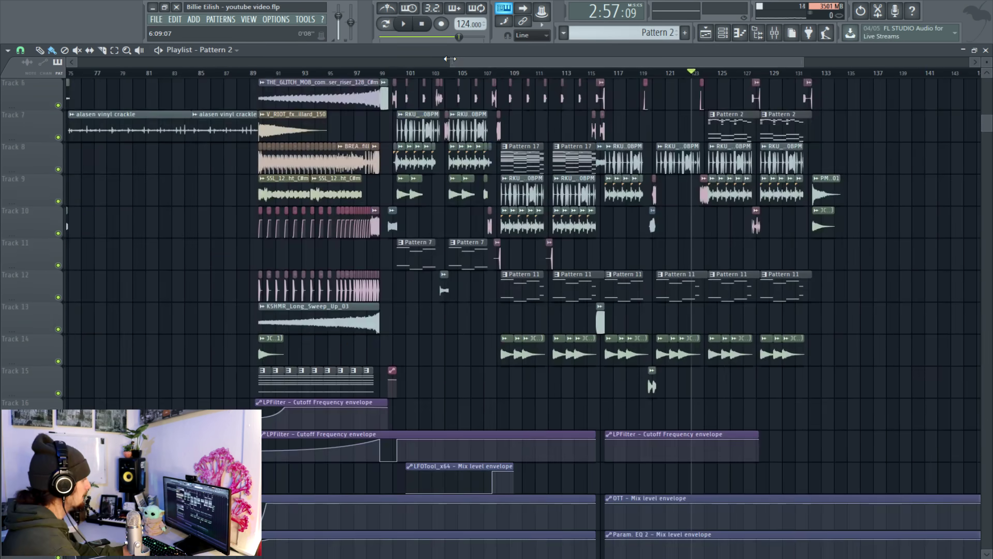
drag(451, 62, 75, 51)
scroll(684, 174, down, 5)
scroll(683, 175, up, 10)
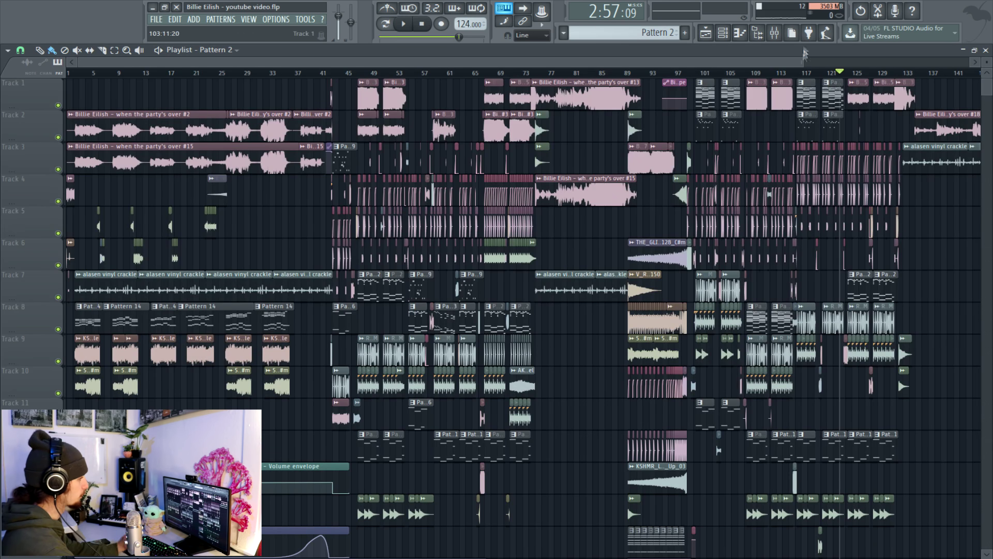
- Inspect the low-cut curves in FabFilter Pro-Q 2 and Fruity parametric EQ 2 on the mixer's master channel
key(F9)
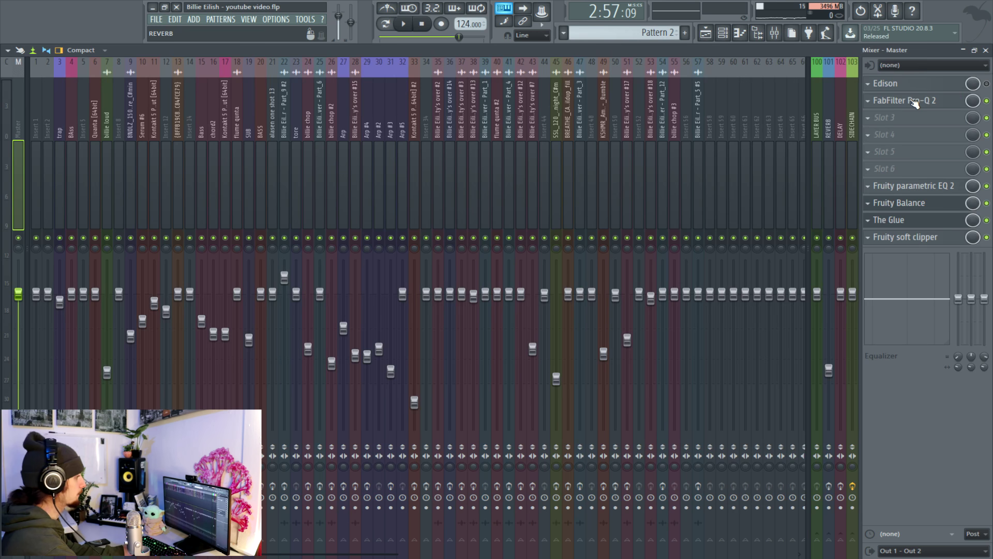
click(915, 103)
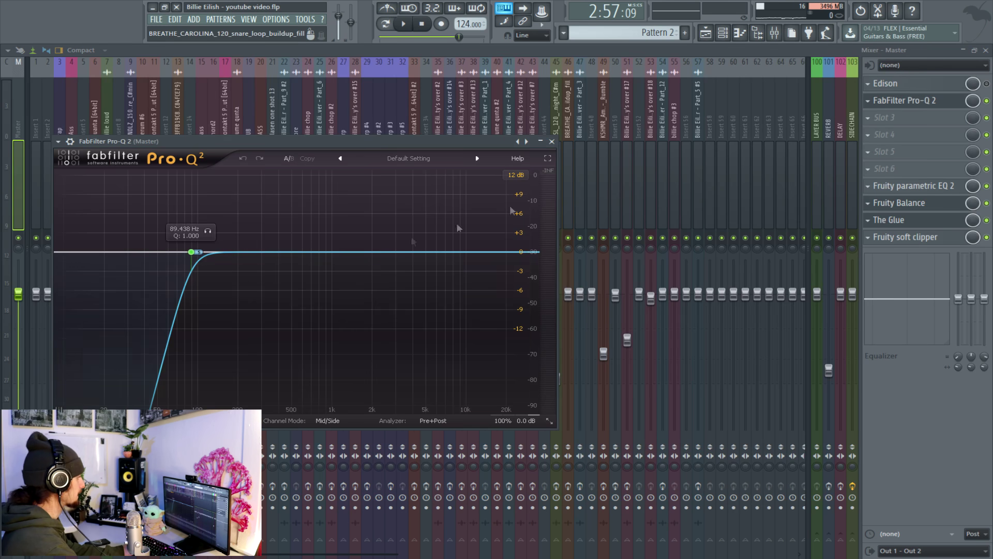
click(551, 142)
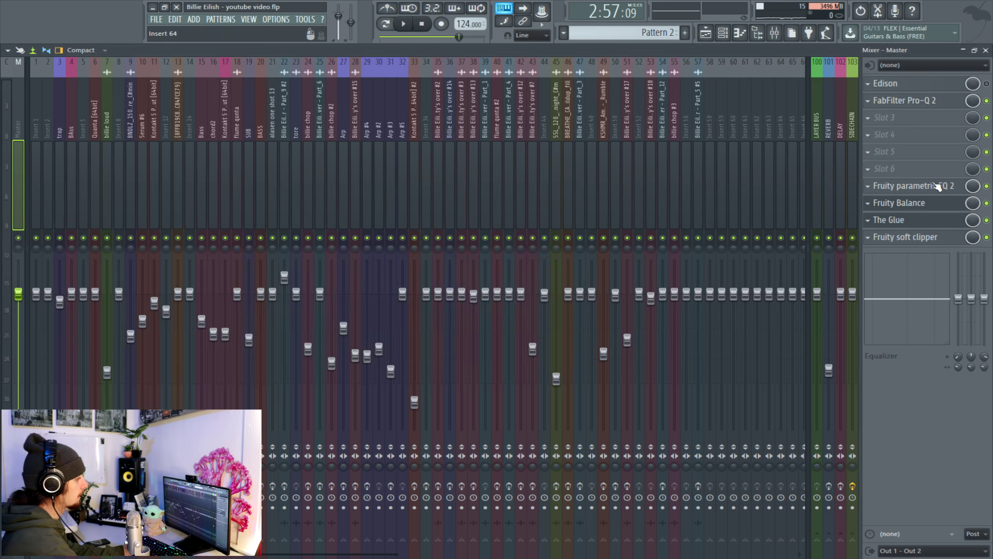
click(891, 186)
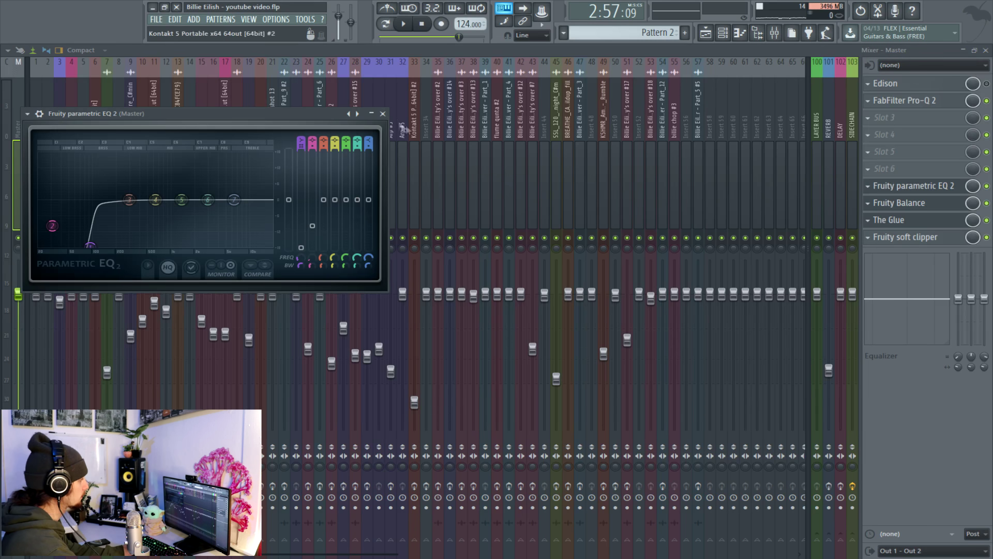
click(383, 114)
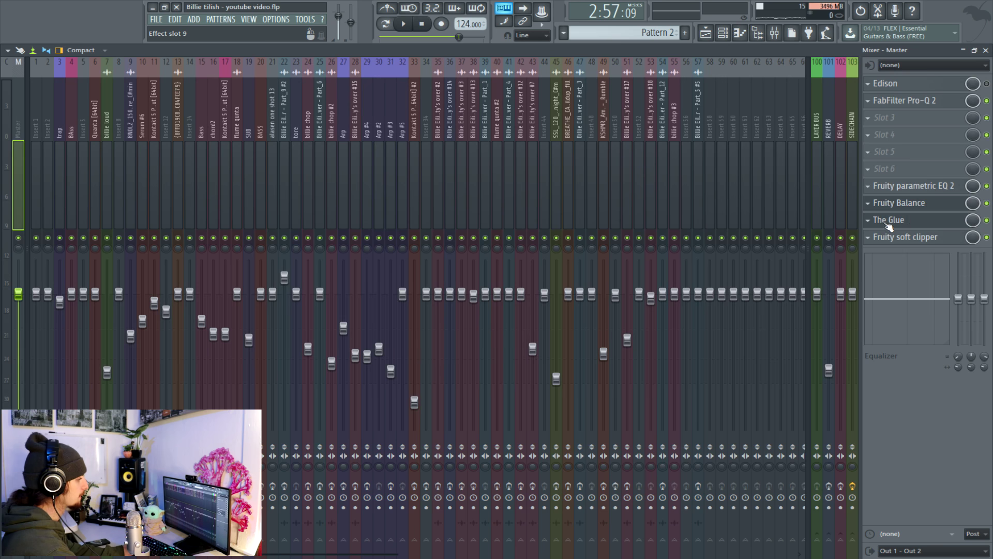
- Inspect The Glue compressor and Fruity soft clipper on the master channel, and show the whole arrangement in the playlist
click(900, 220)
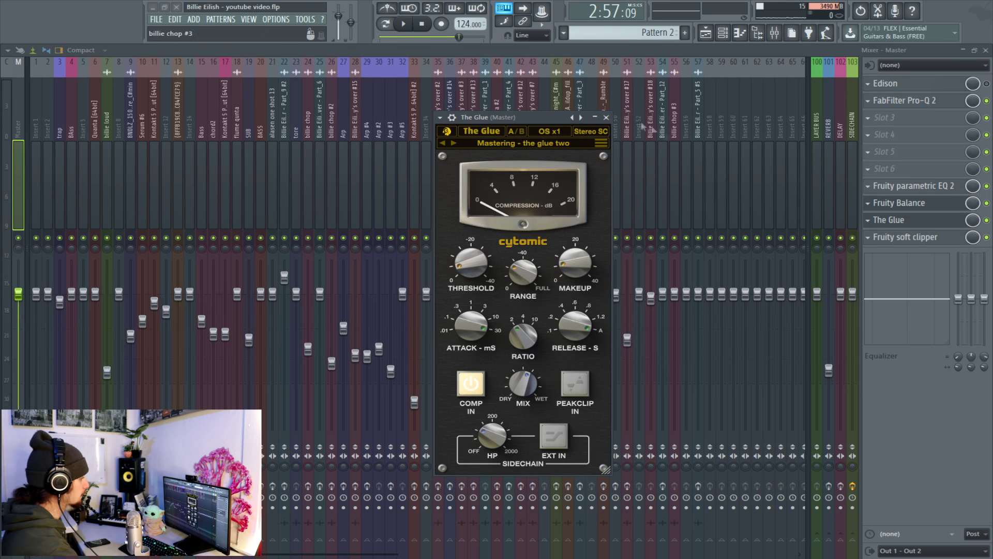
click(606, 117)
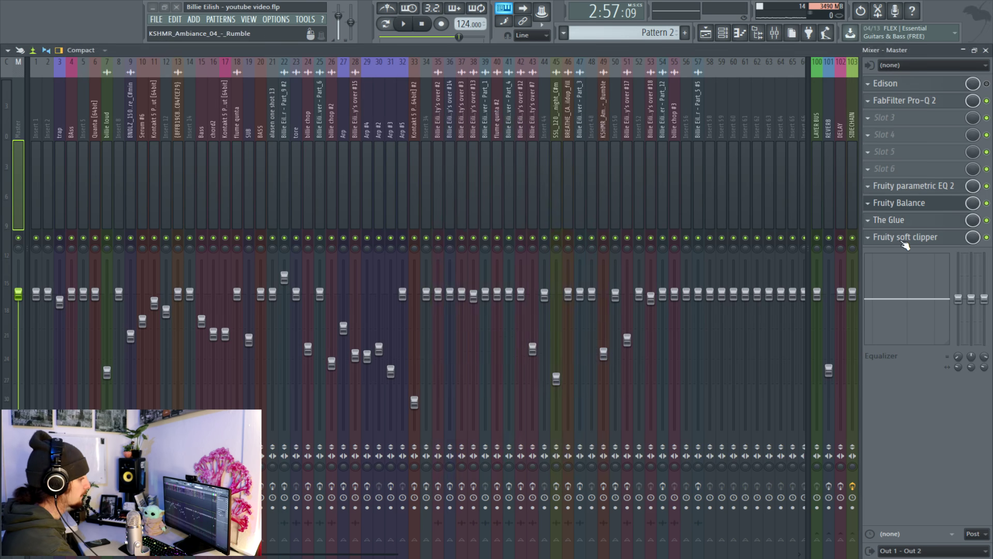
click(905, 238)
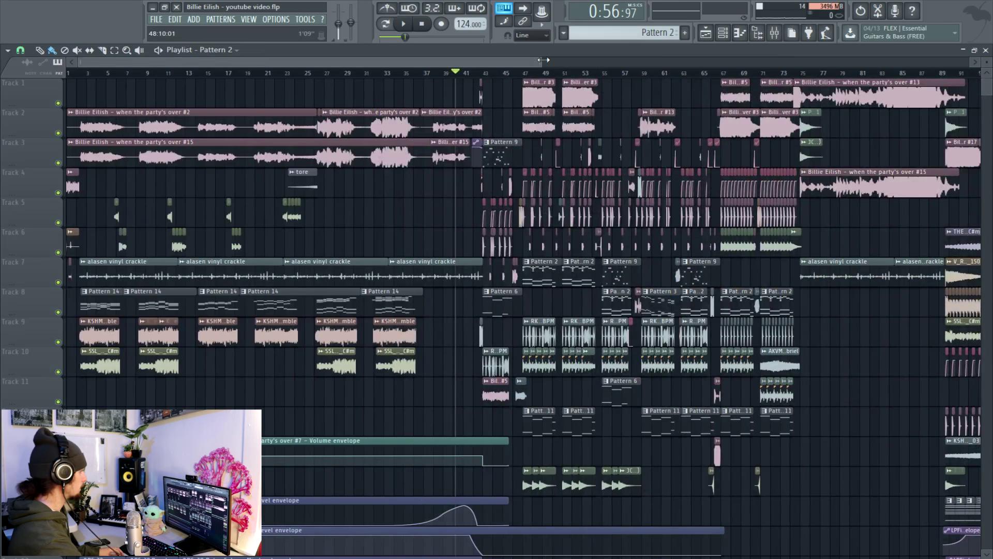
drag(549, 62, 771, 62)
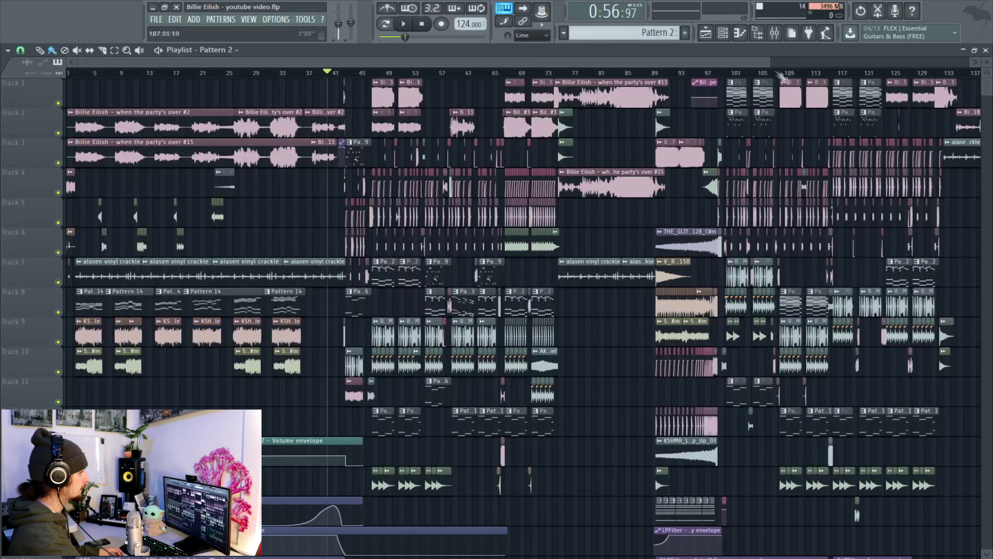